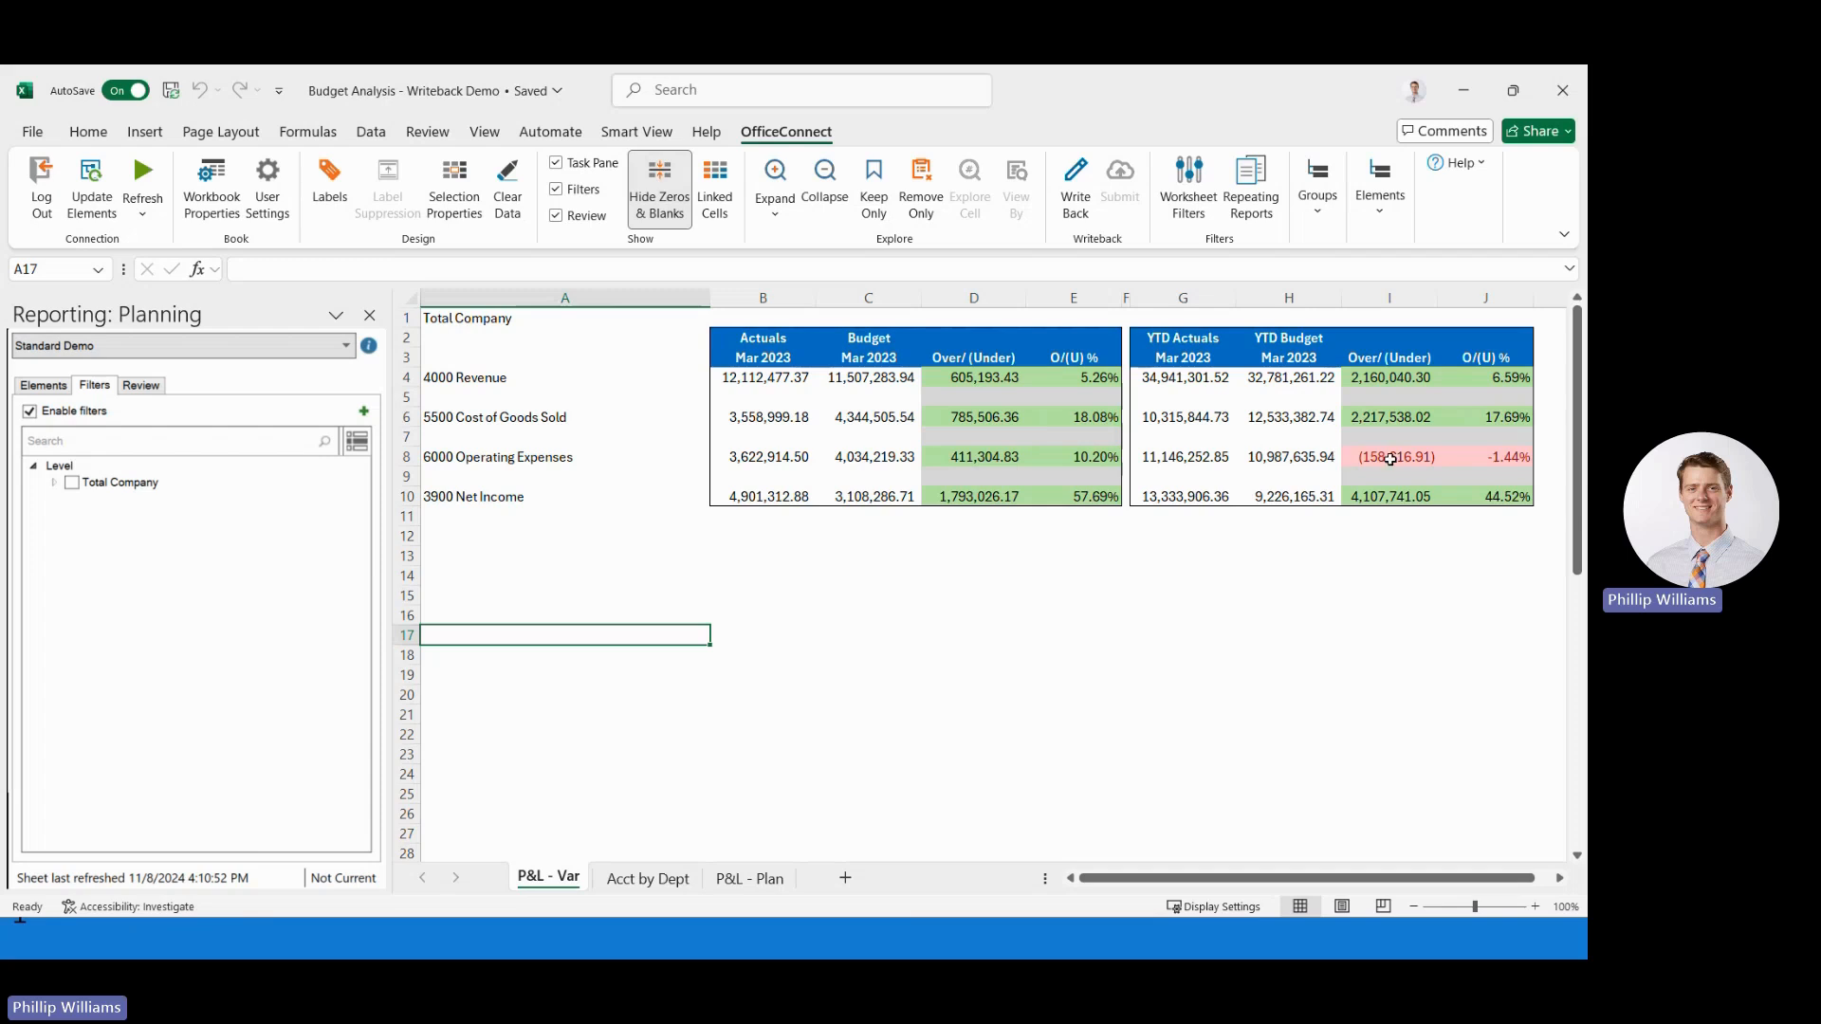
- Expand all accounts under 6000 Operating Expenses on the P&L - Var sheet and select the YTD Over/(Under) cell for 6230 Payroll Taxes
{"action": "left_click", "coordinate": [399, 457]}
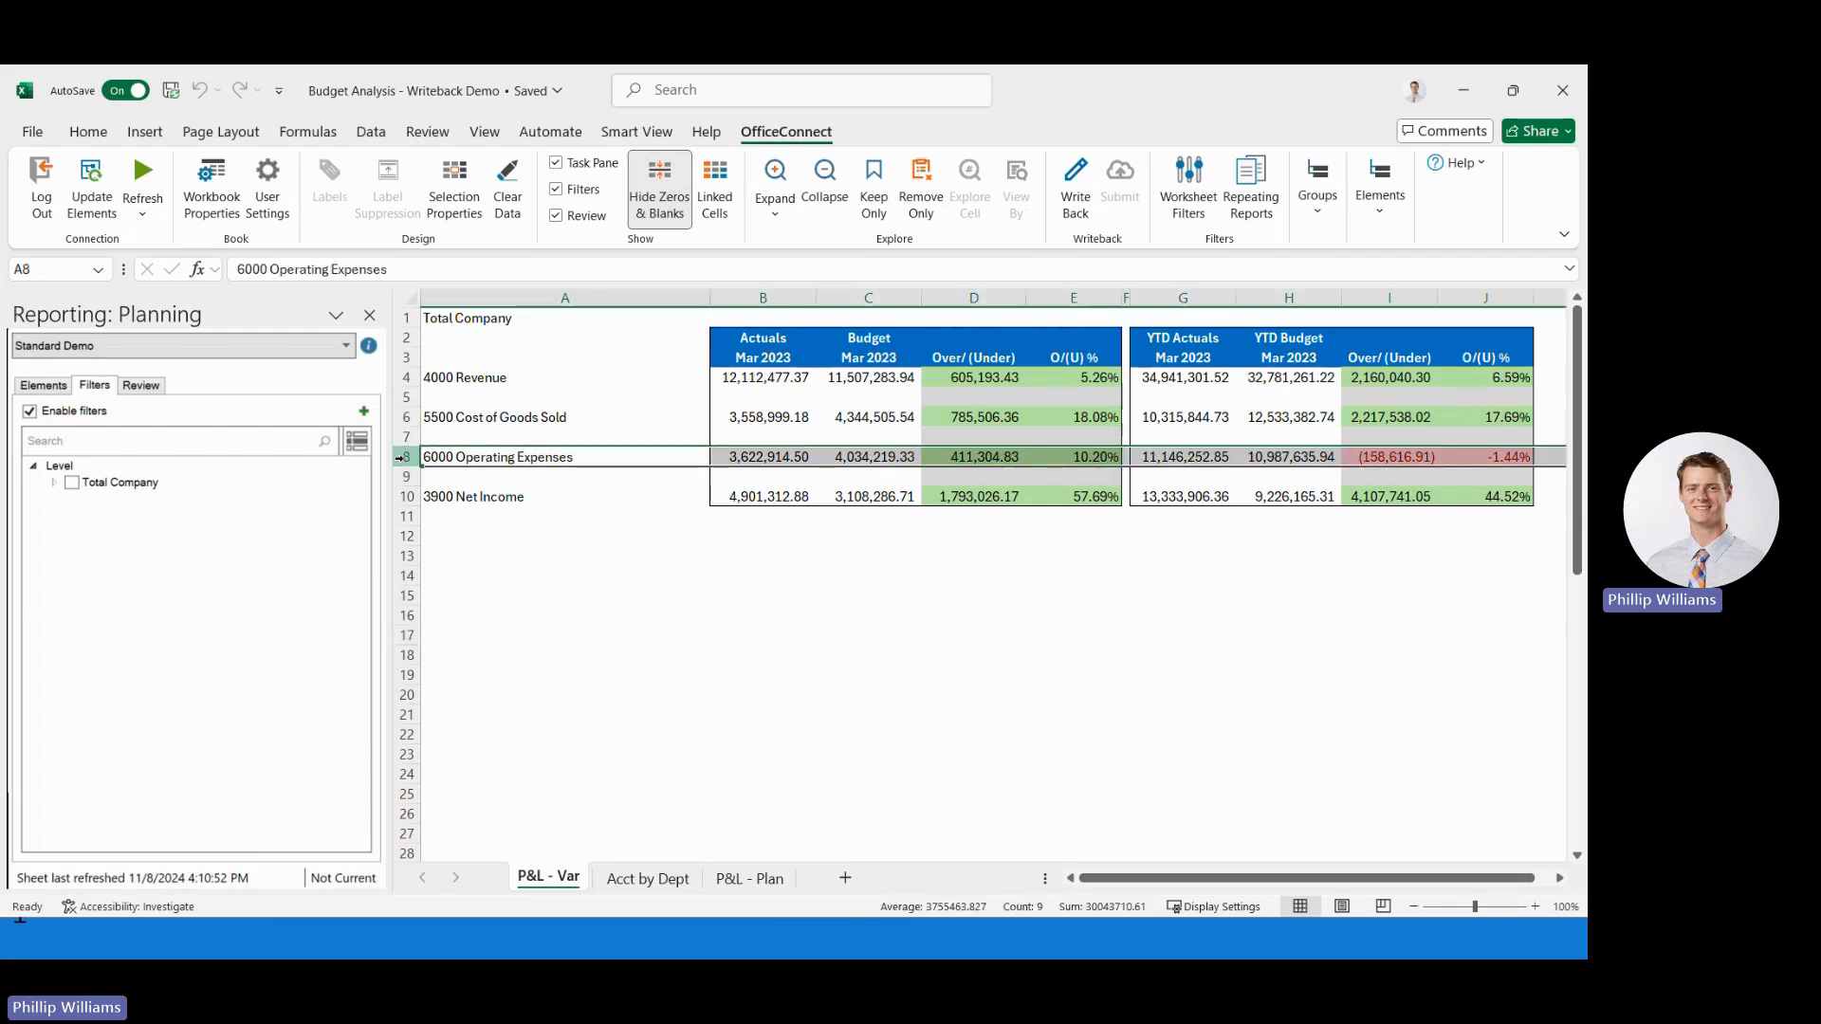
{"action": "left_click", "coordinate": [793, 221]}
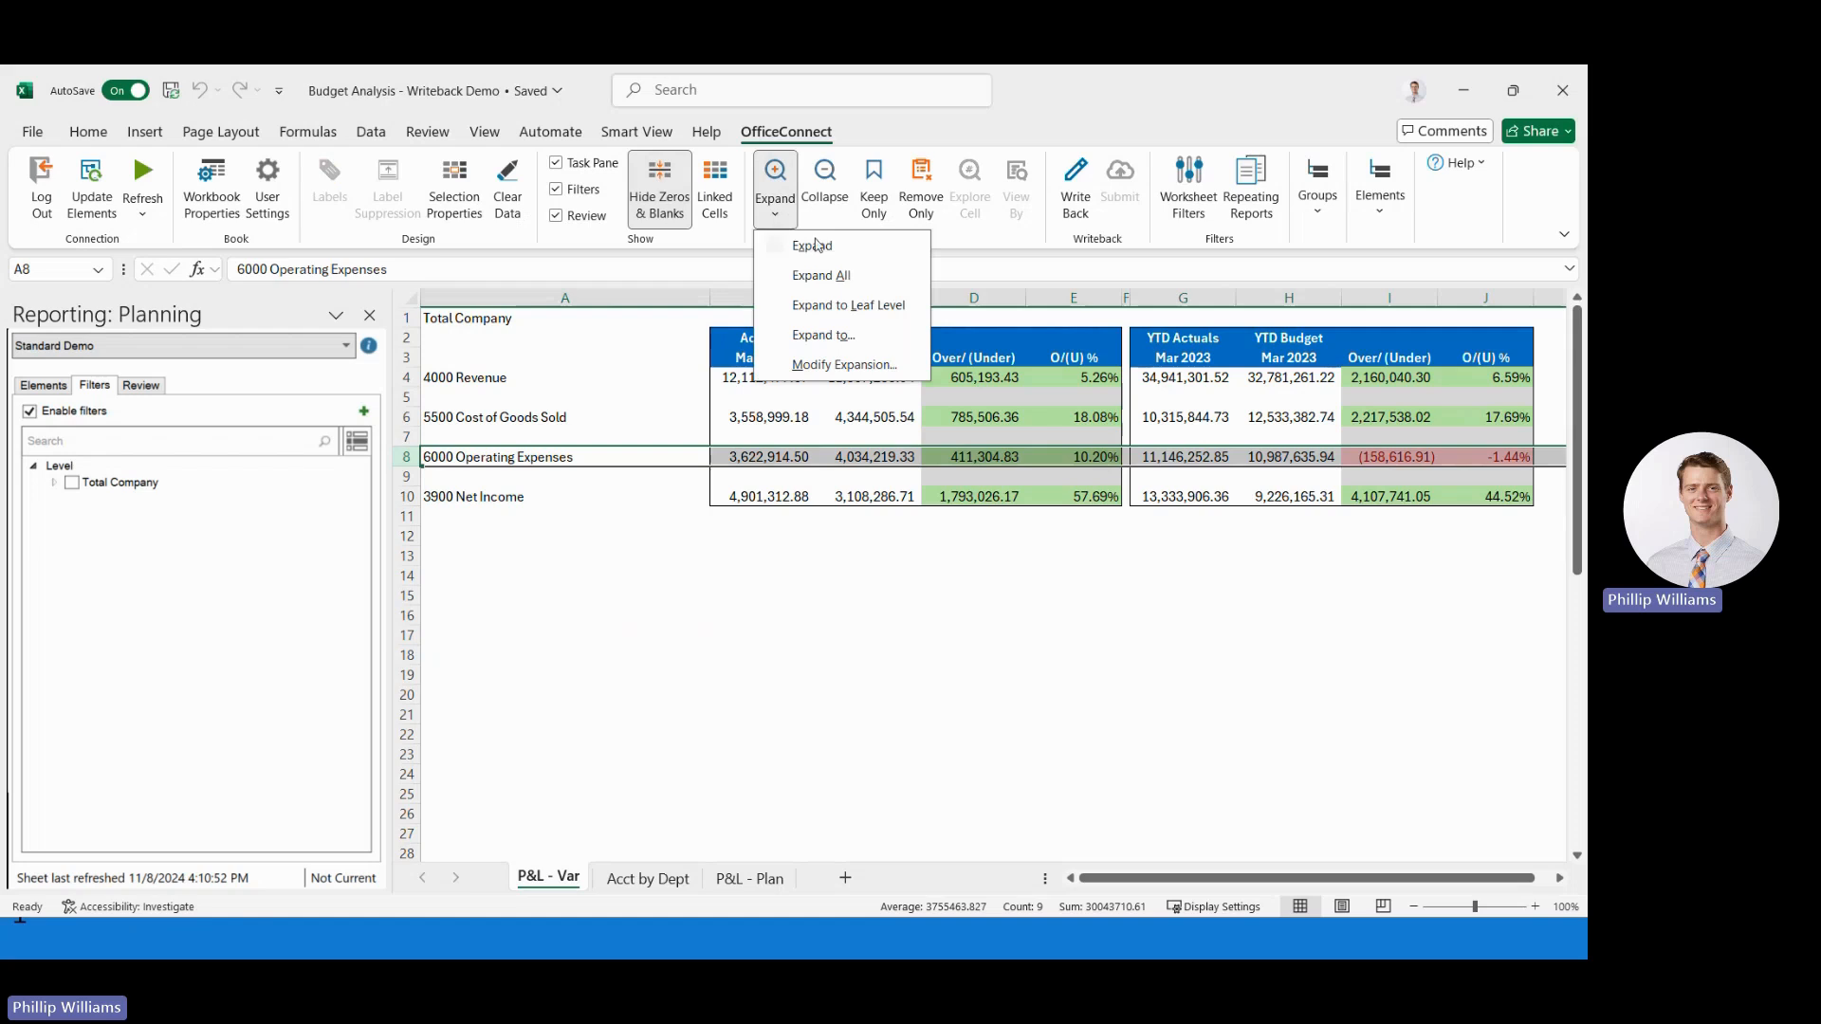
{"action": "left_click", "coordinate": [822, 276]}
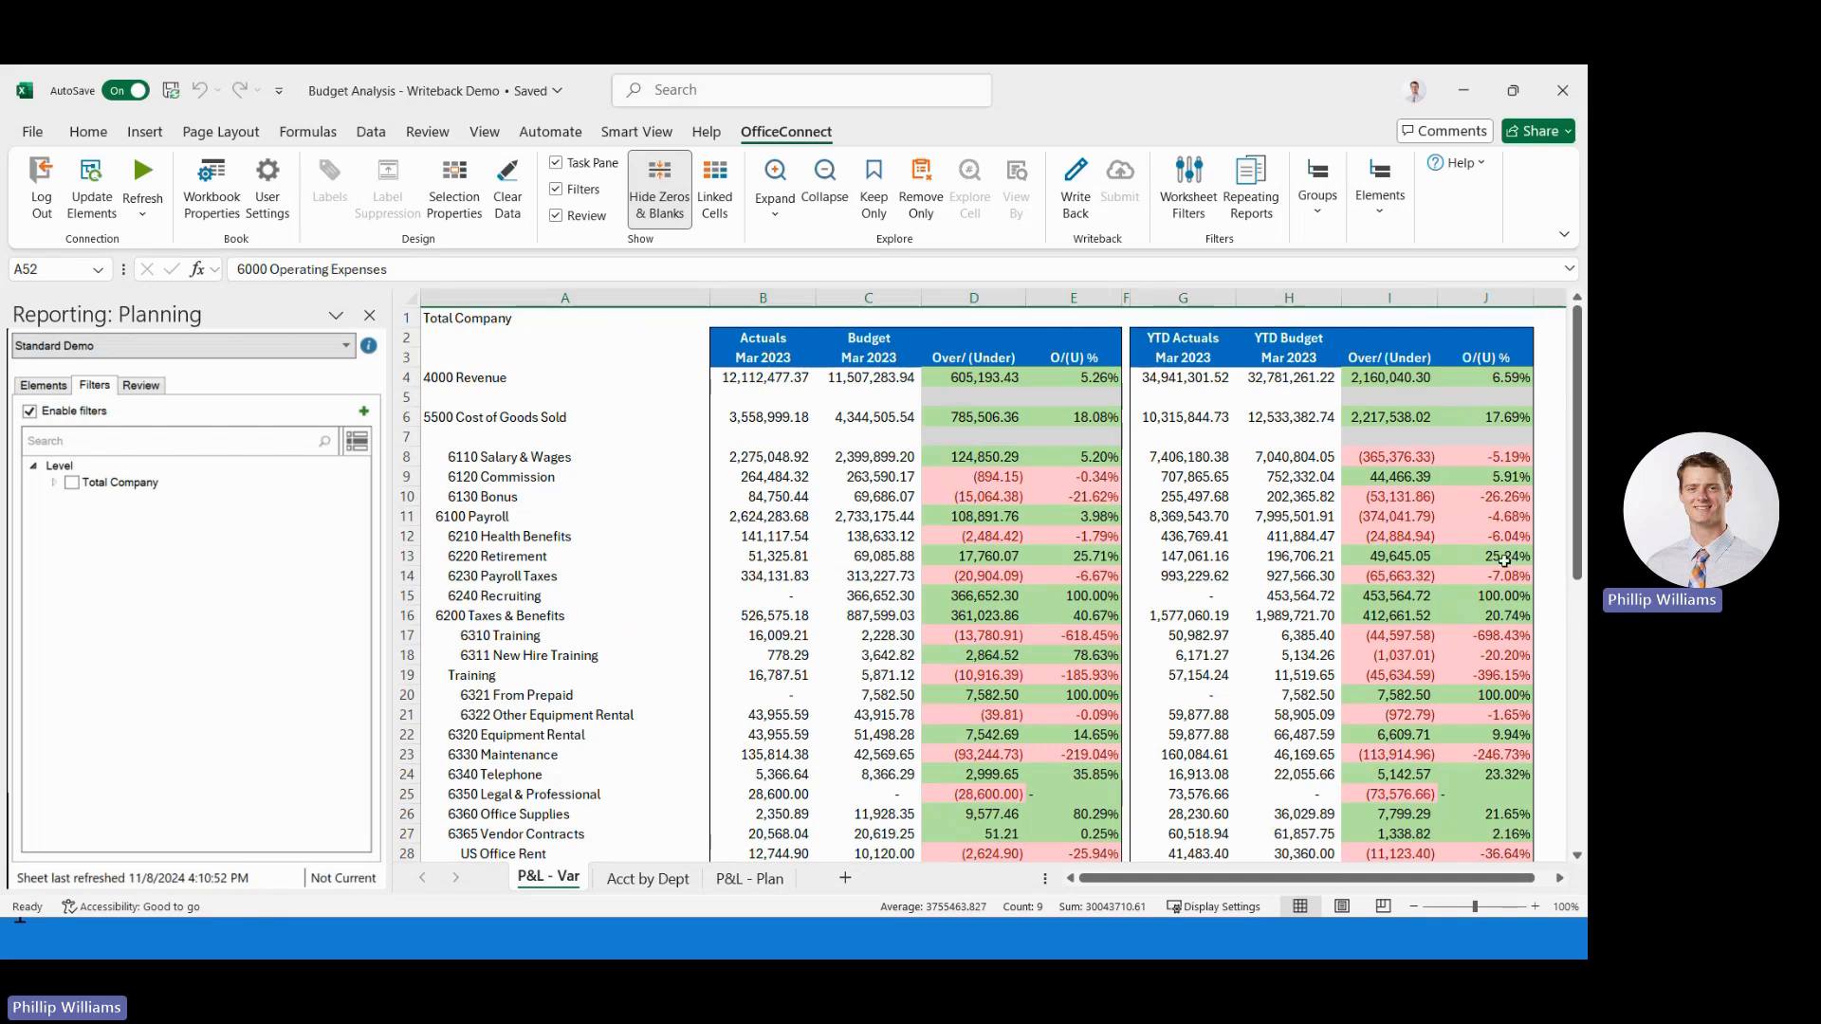
{"action": "left_click", "coordinate": [1402, 575]}
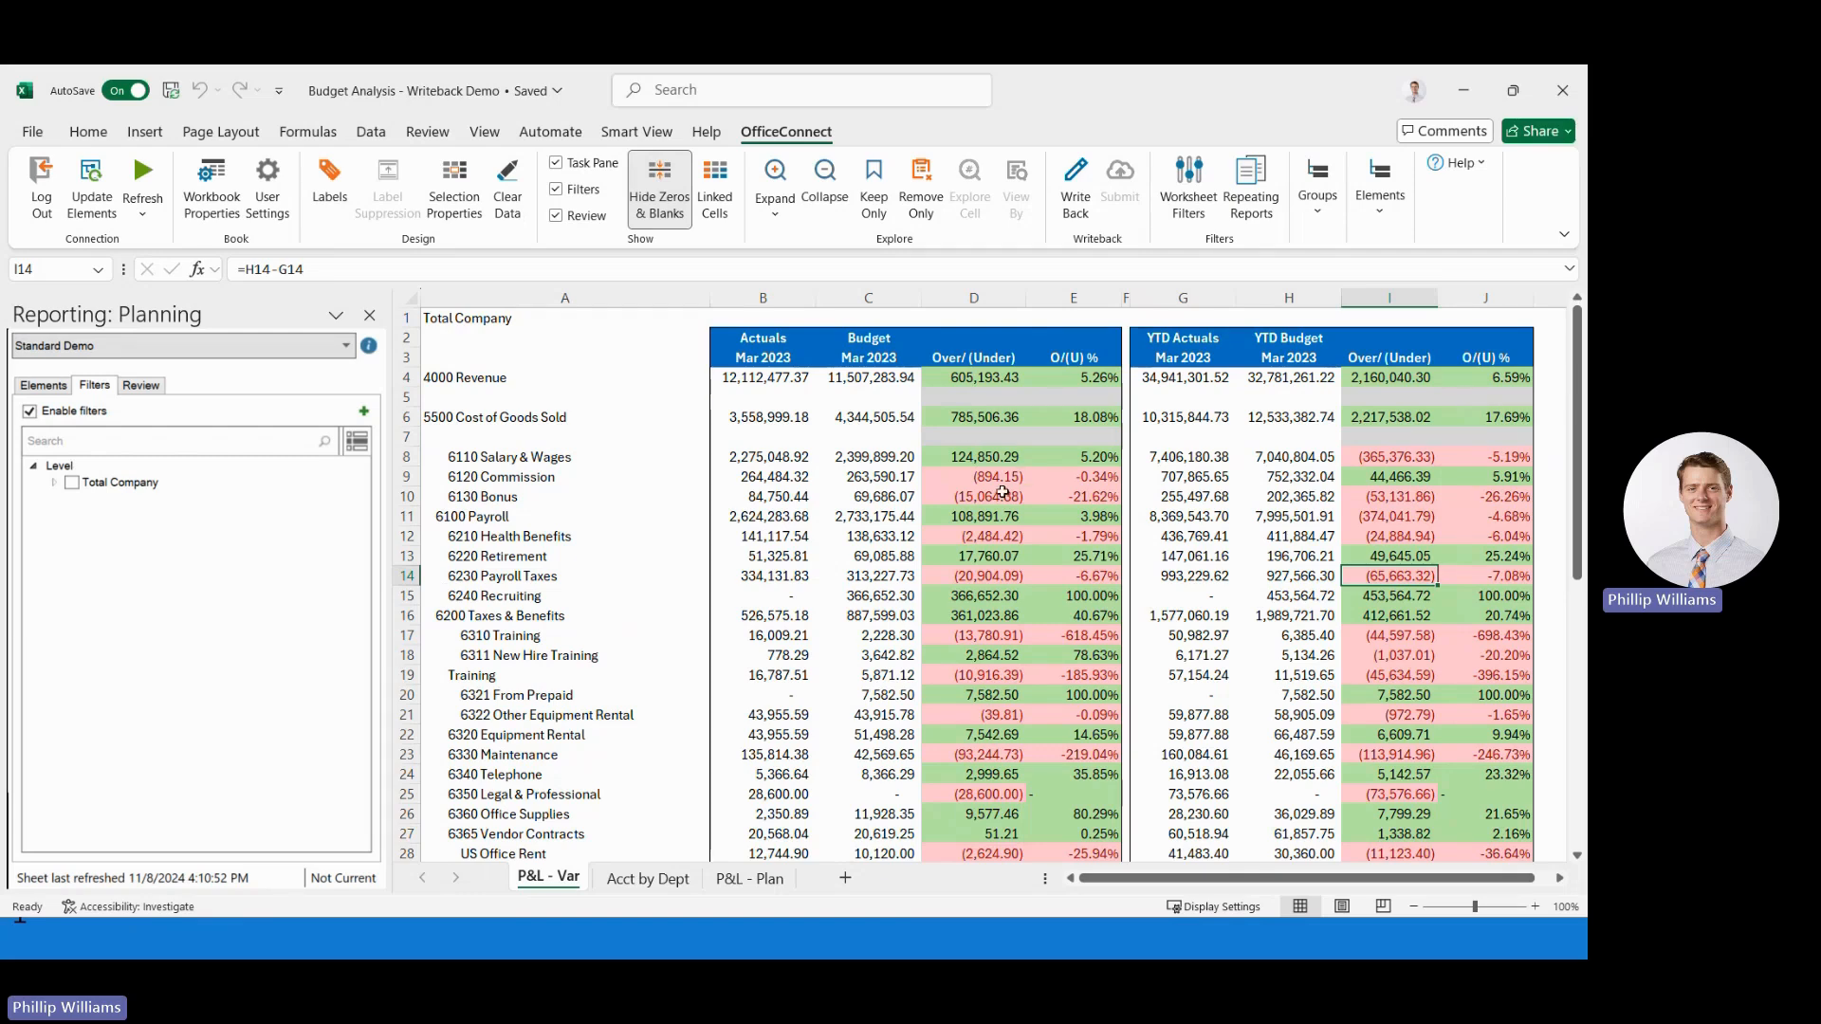
- On the Acct by Dept sheet, replace the account filter with only 6230 Payroll Taxes and refresh the report
{"action": "left_click", "coordinate": [679, 890]}
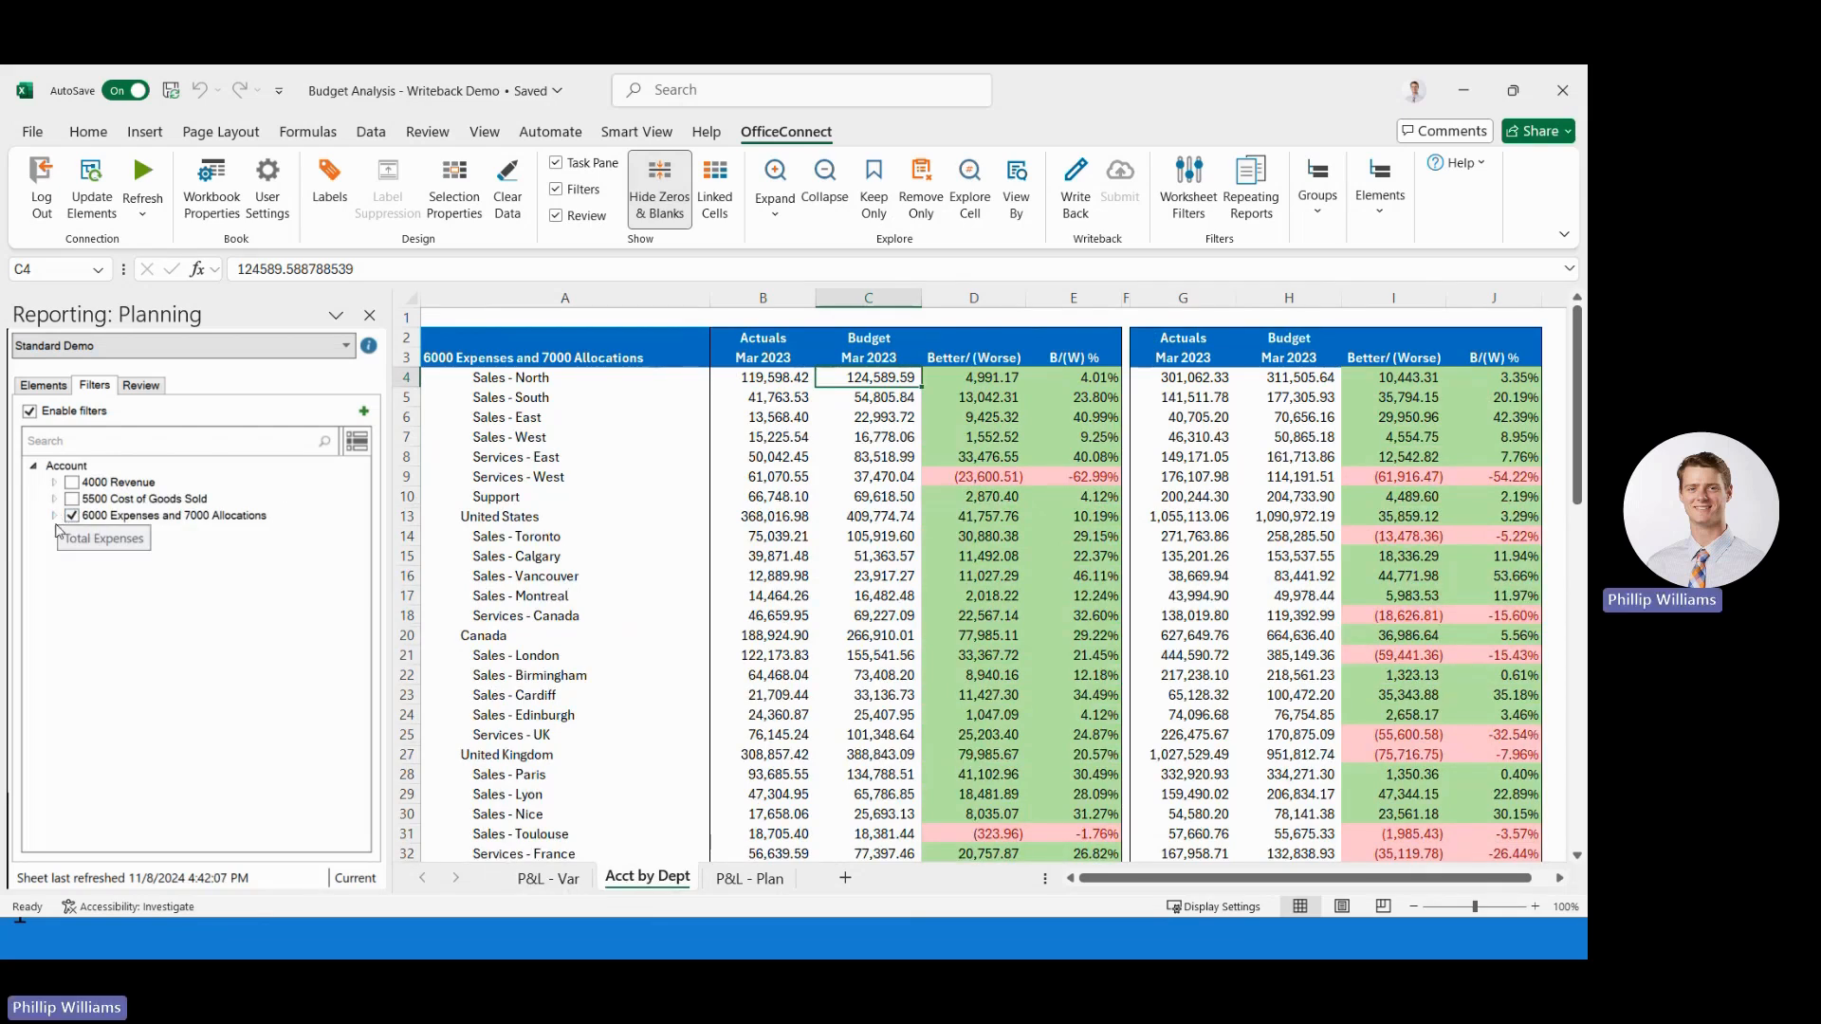
{"action": "left_click", "coordinate": [54, 517]}
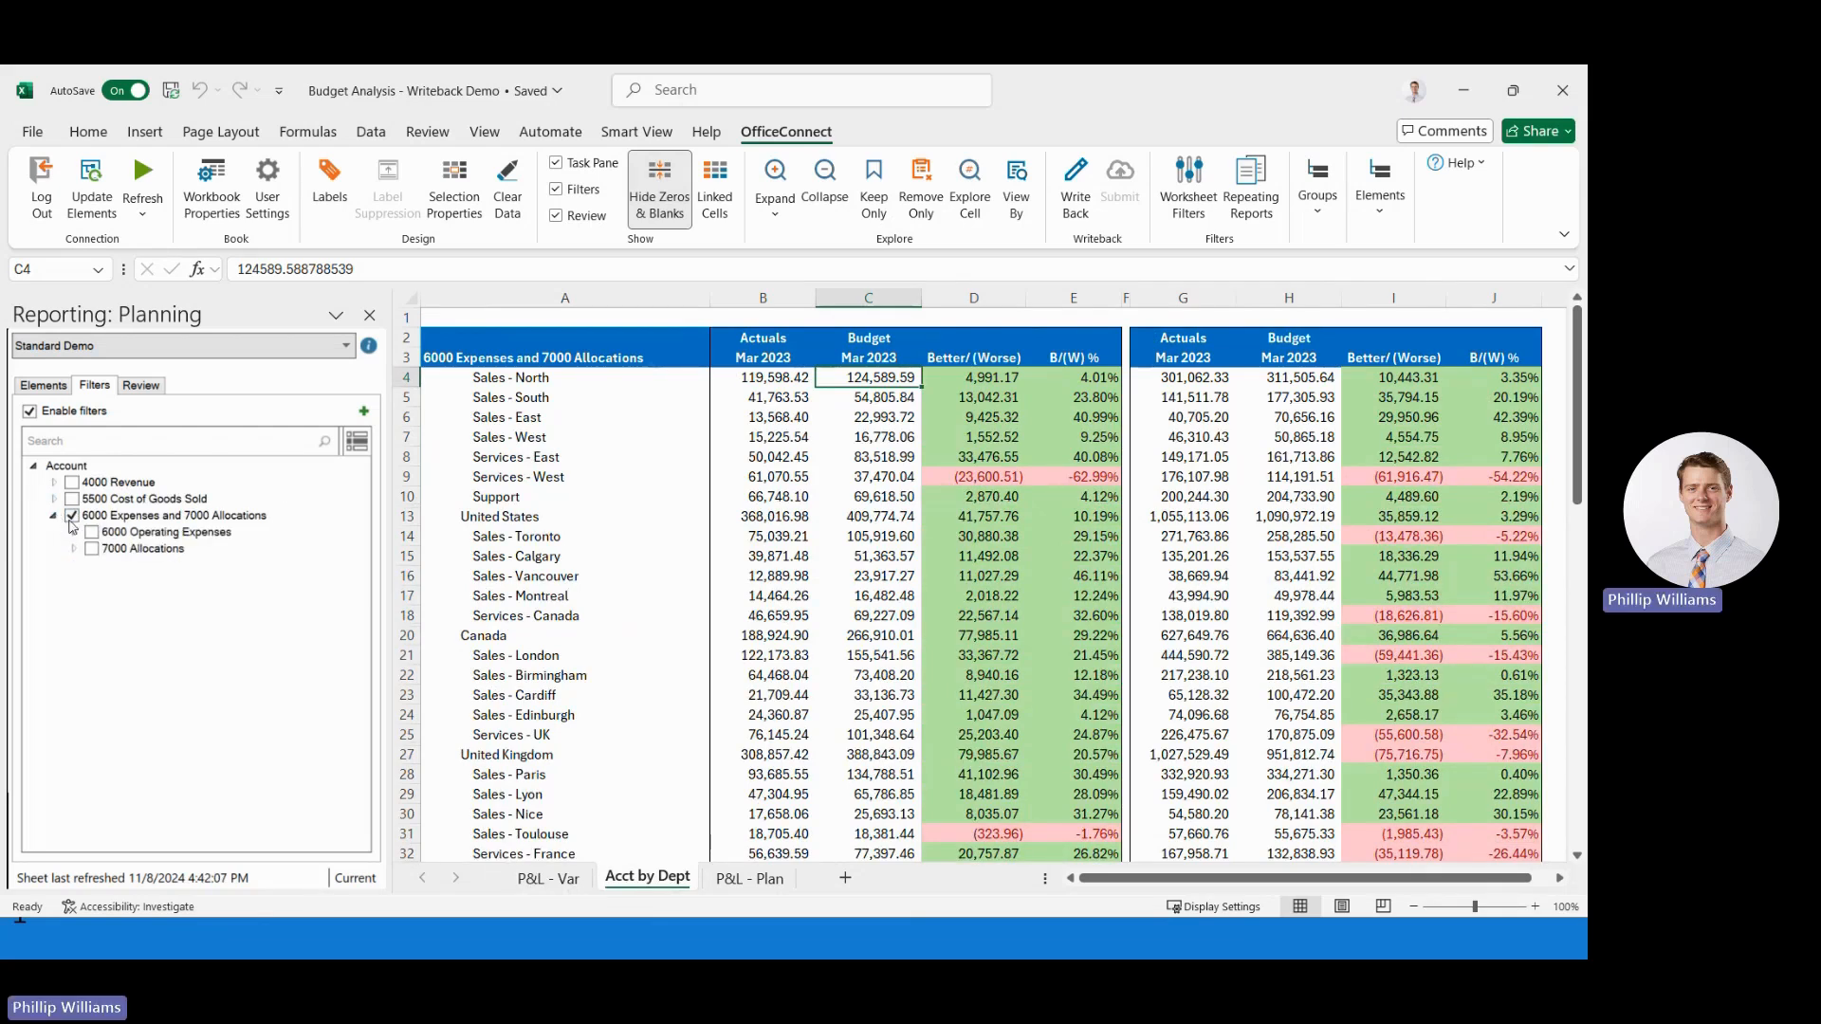
{"action": "left_click", "coordinate": [72, 517]}
{"action": "left_click", "coordinate": [74, 533]}
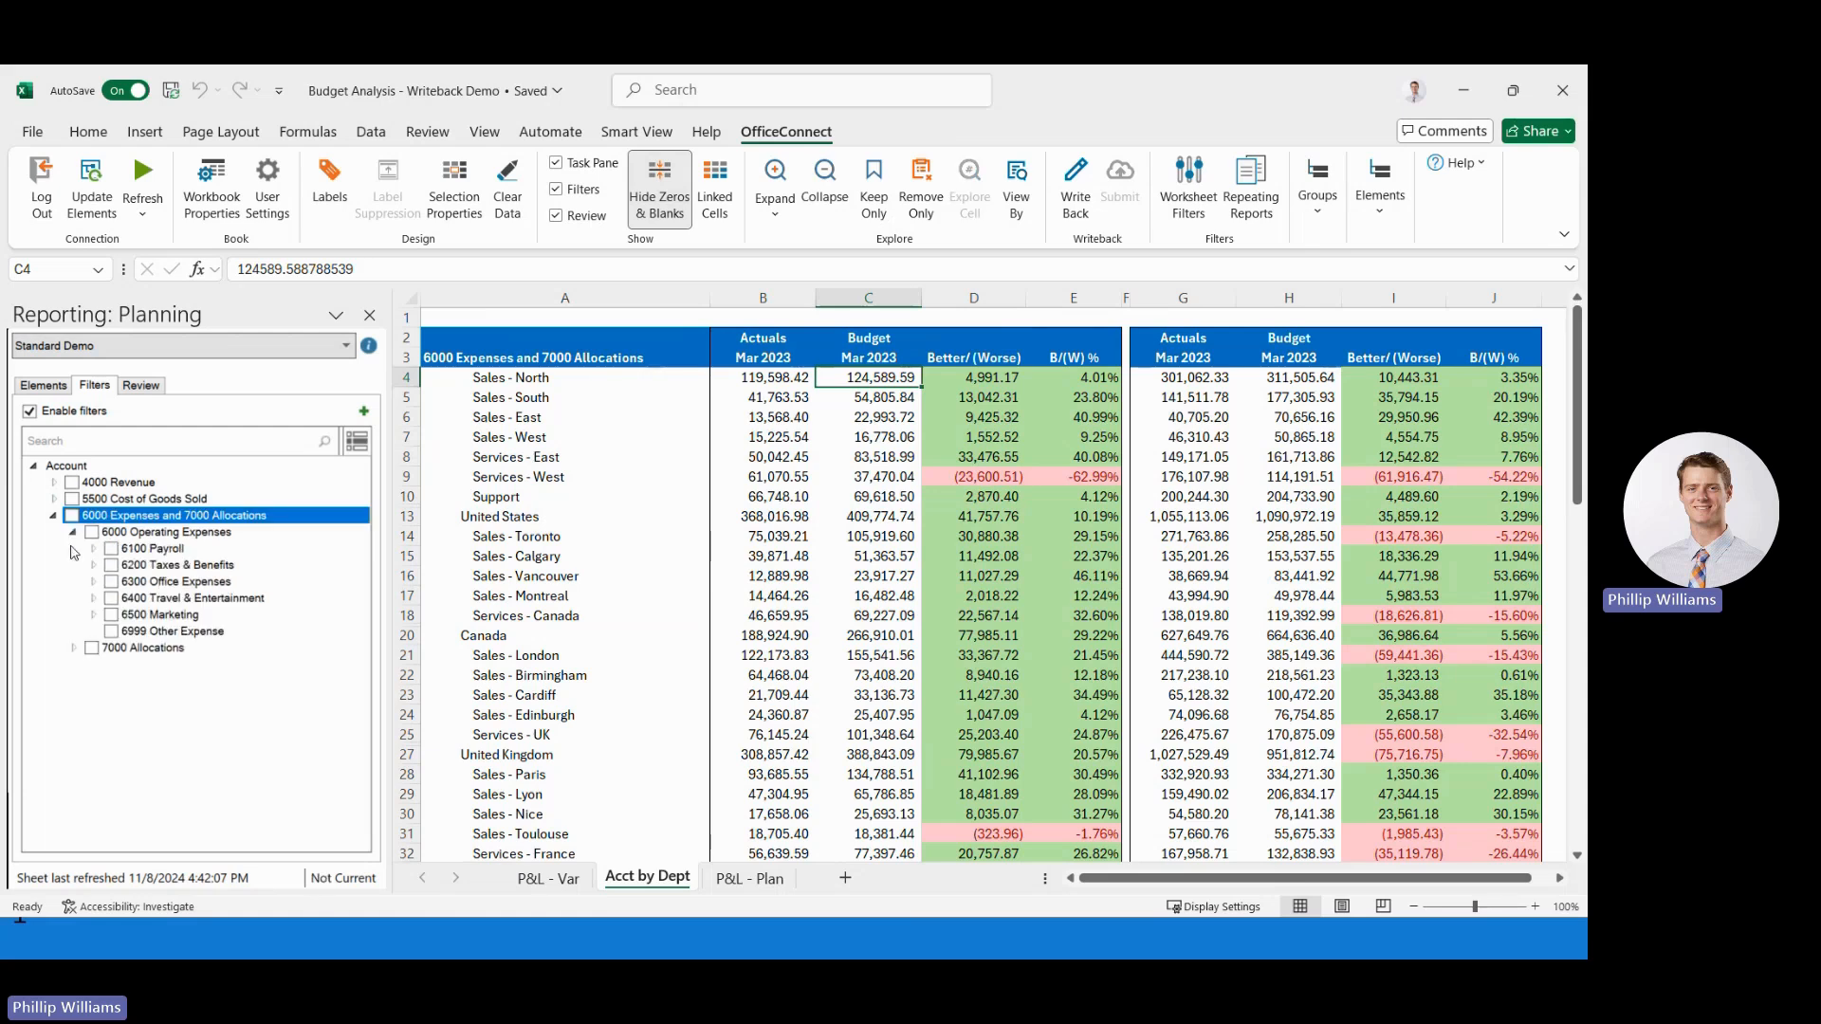
{"action": "left_click", "coordinate": [93, 565]}
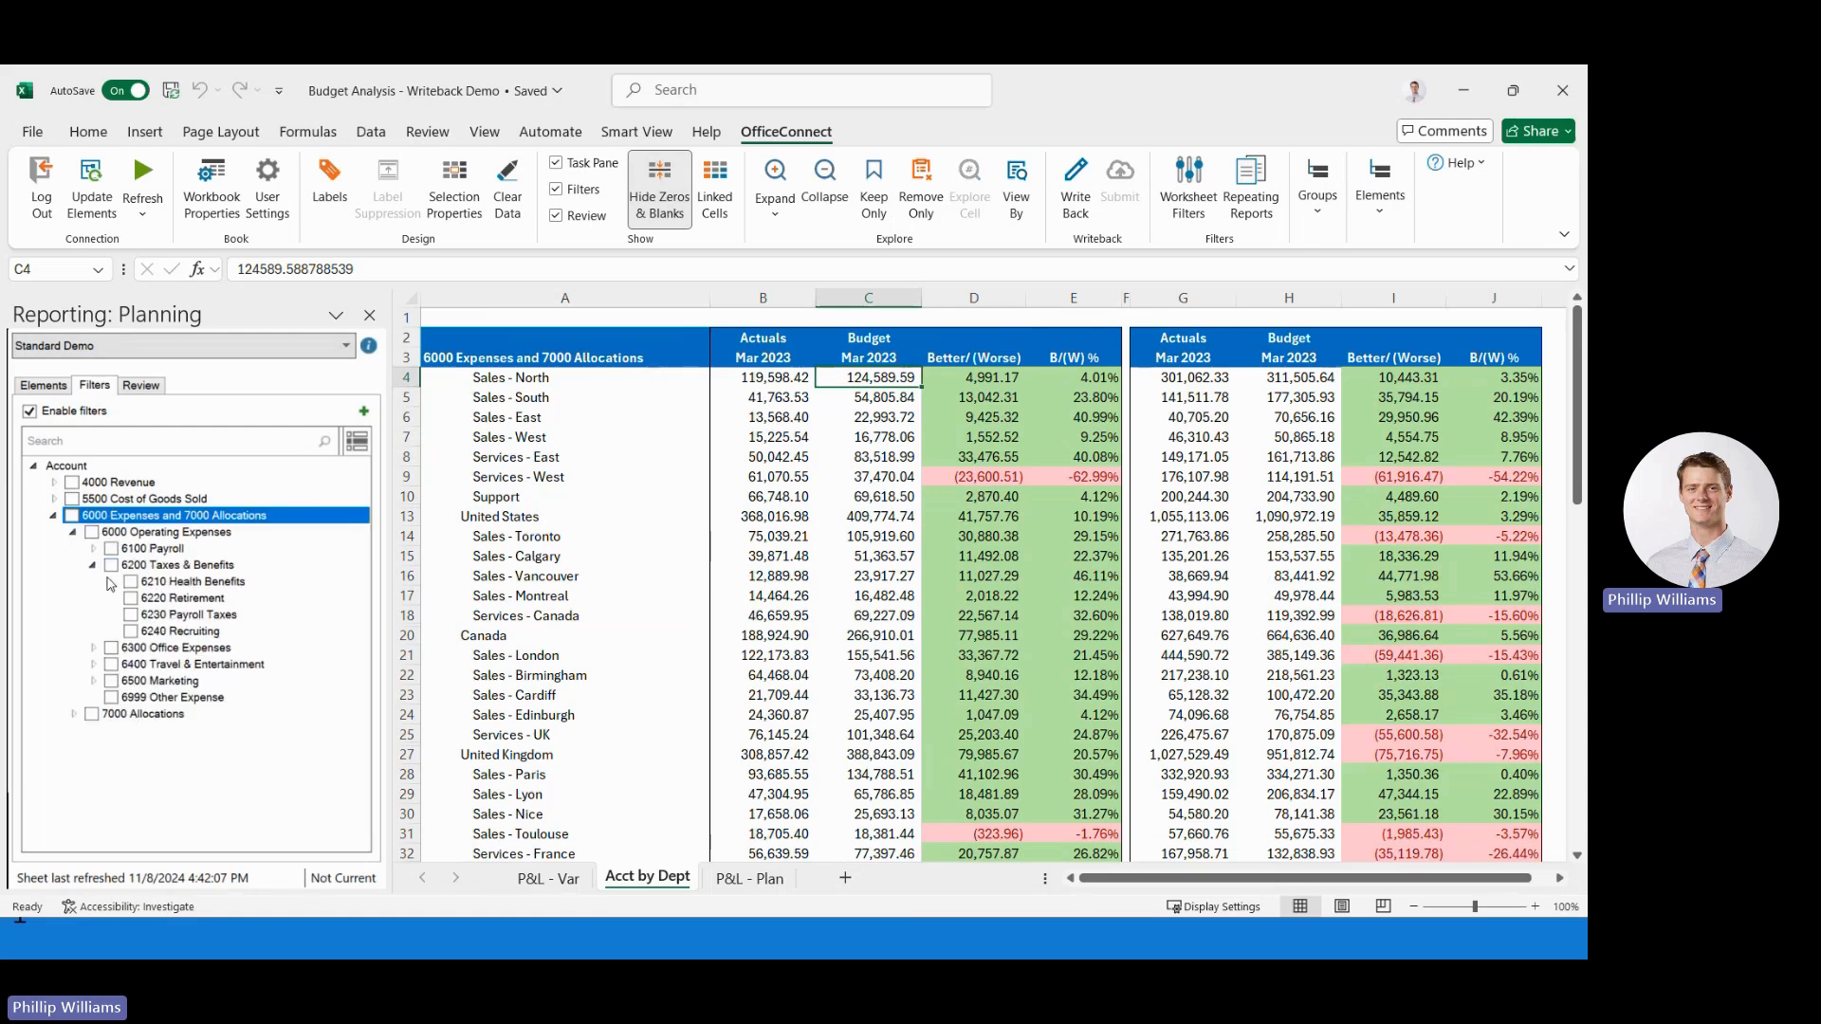
{"action": "left_click", "coordinate": [132, 615]}
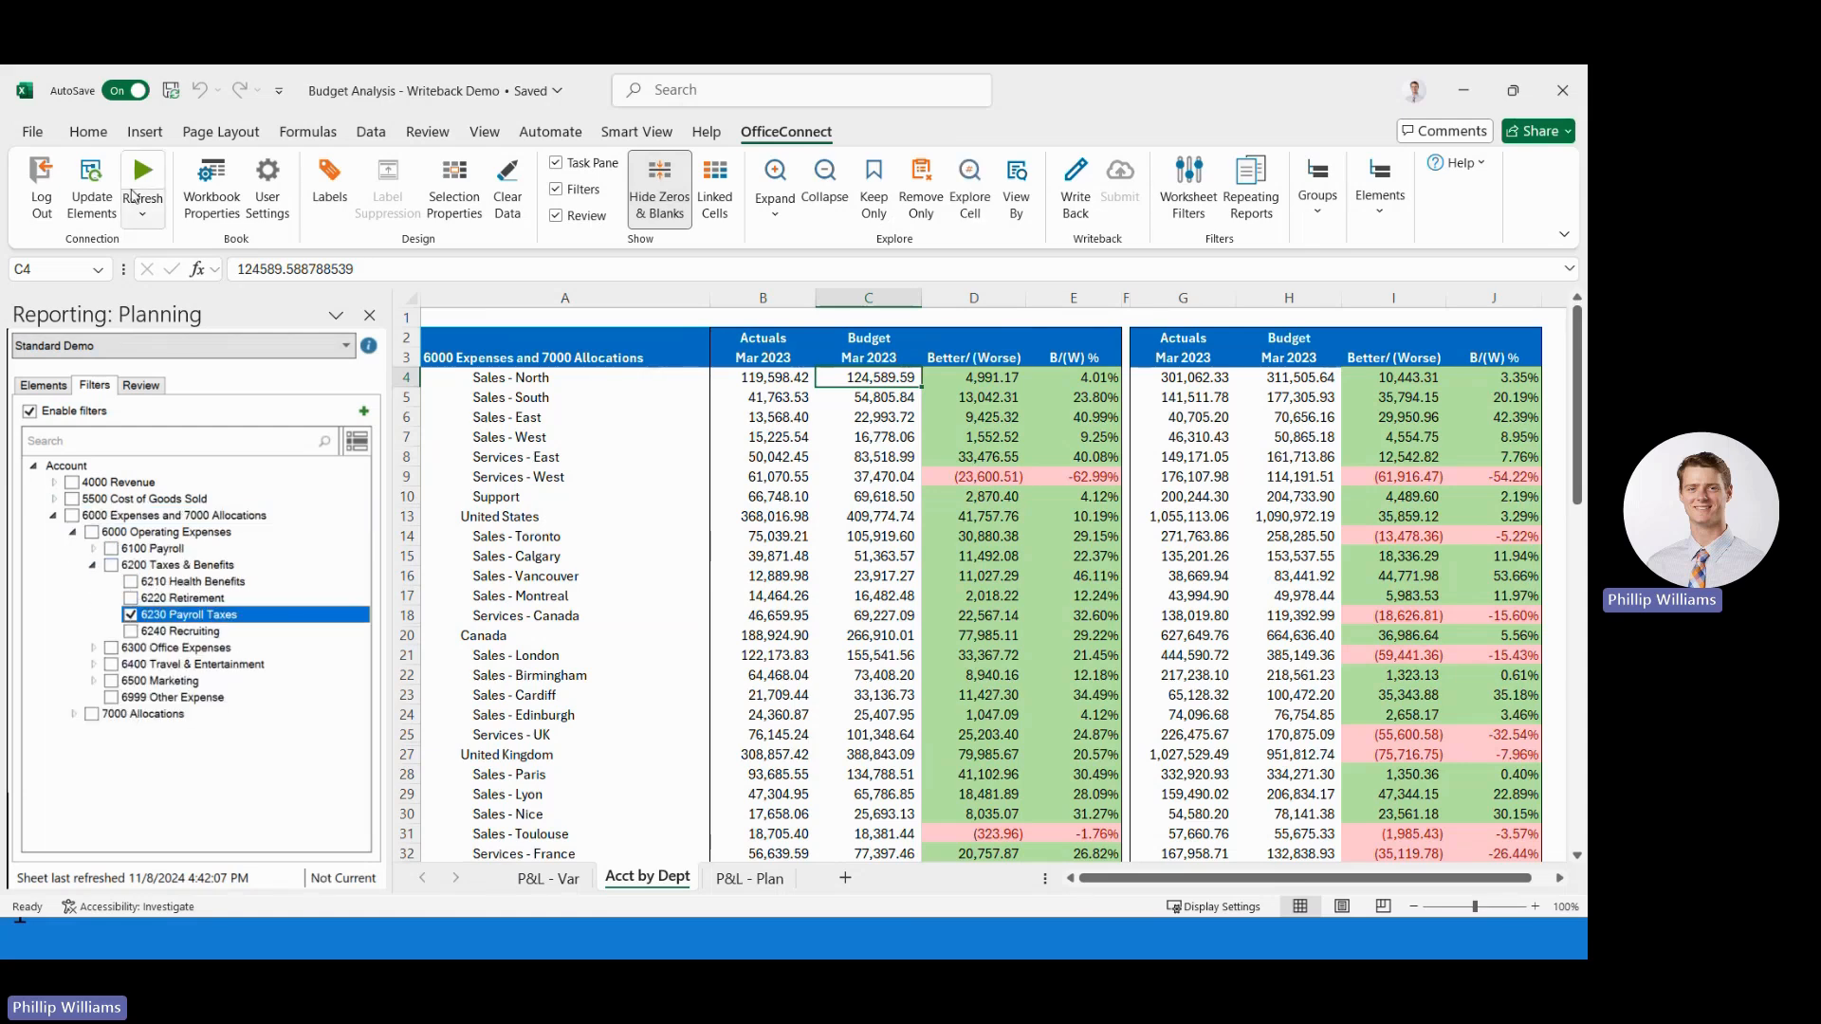
{"action": "left_click", "coordinate": [144, 175]}
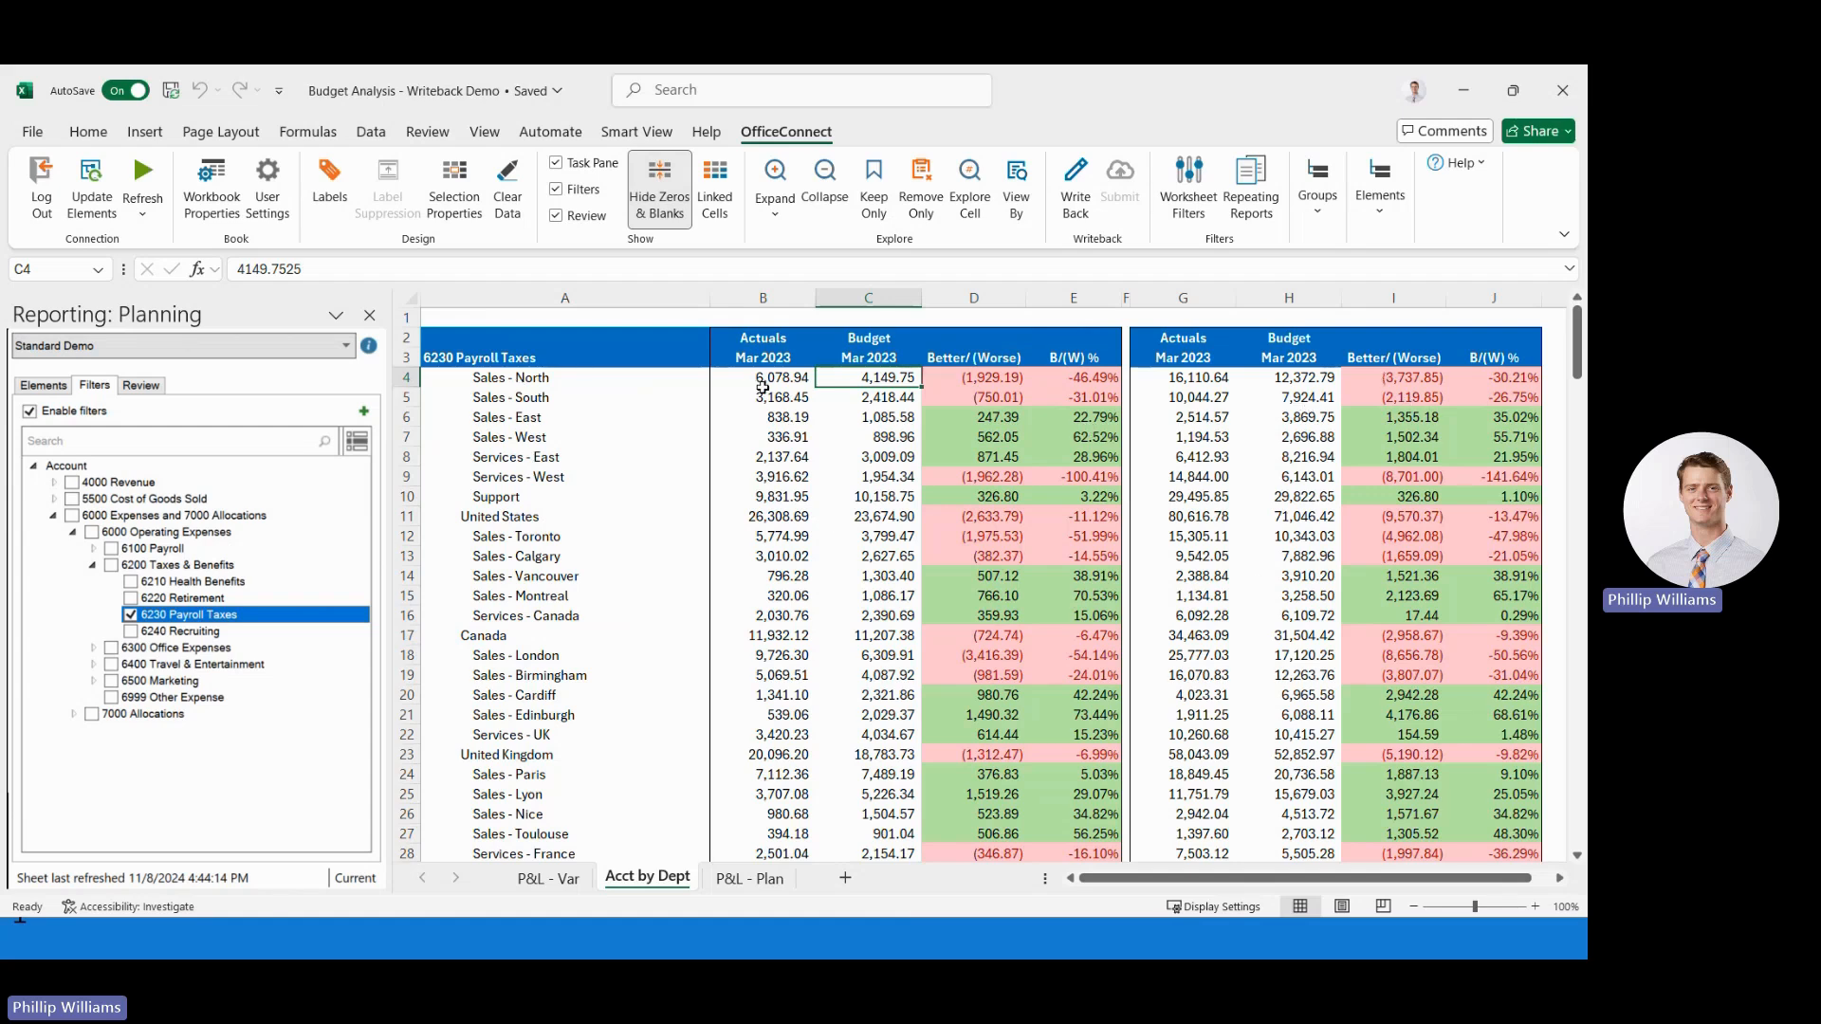
- Check which OfficeConnect commands are available for the March actual and budget cells of Sales - North
{"action": "left_click", "coordinate": [779, 380]}
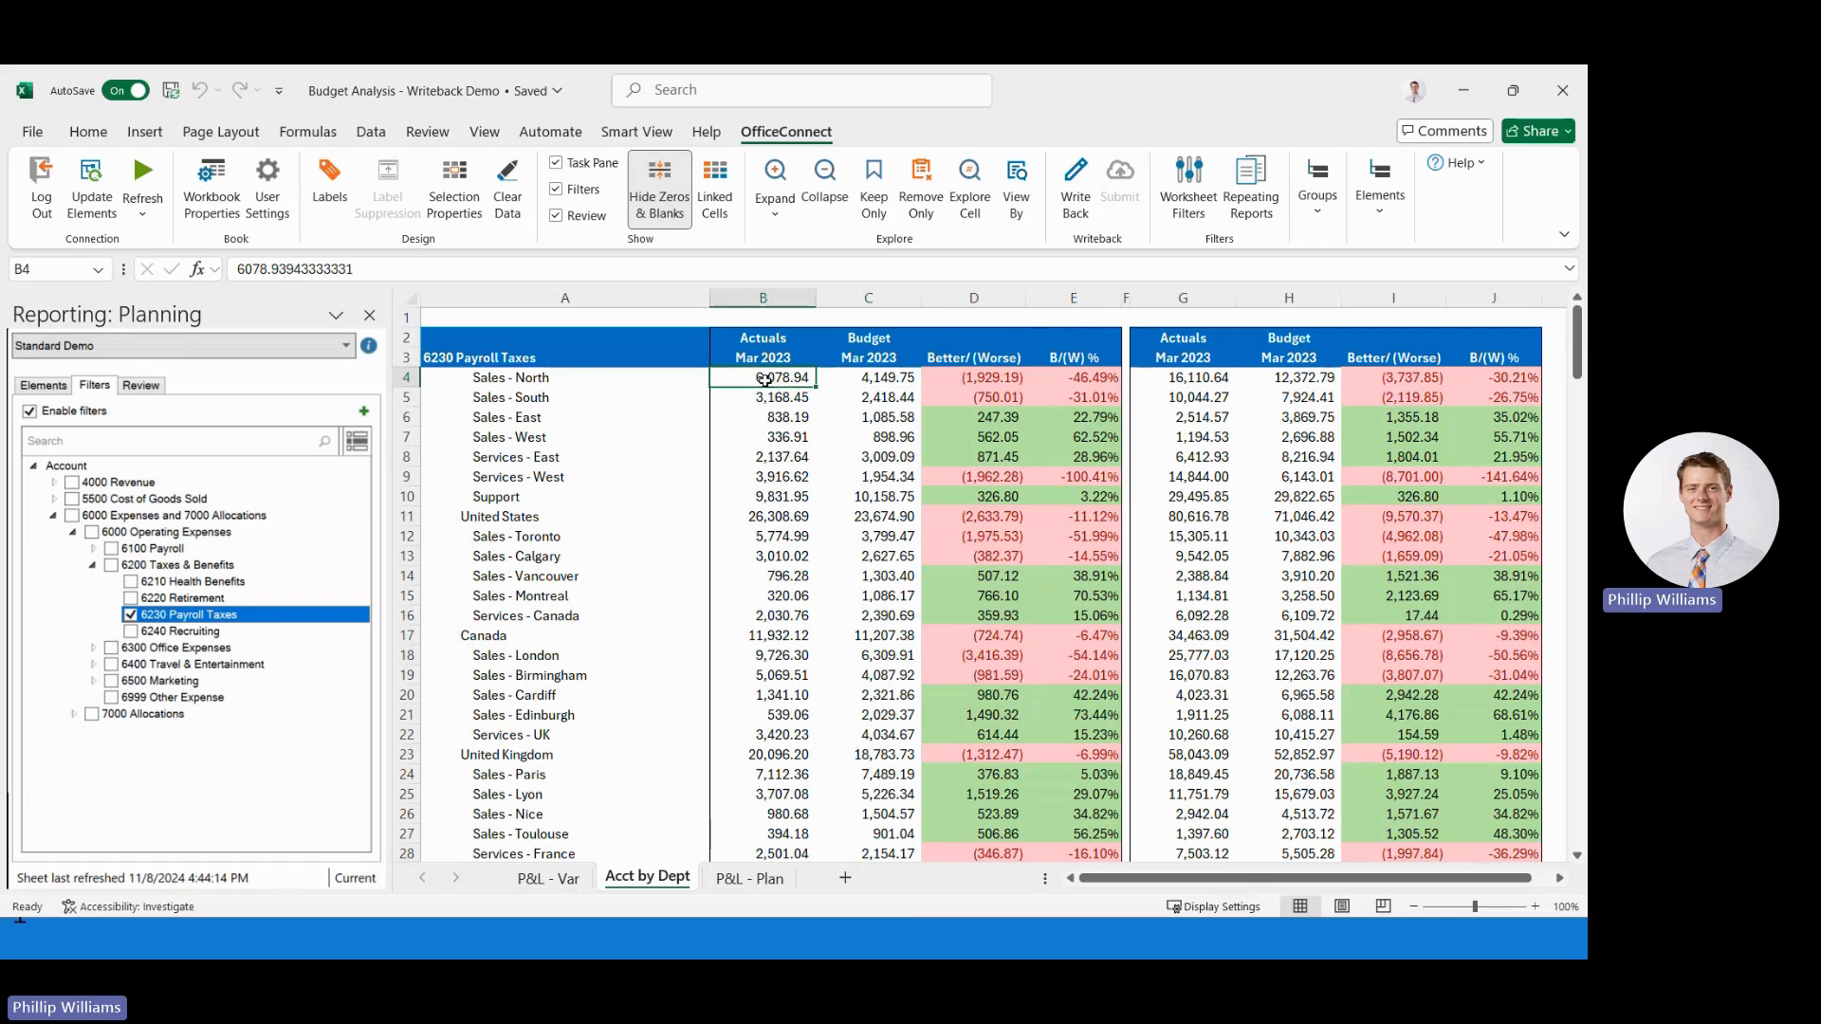
{"action": "right_click", "coordinate": [765, 381]}
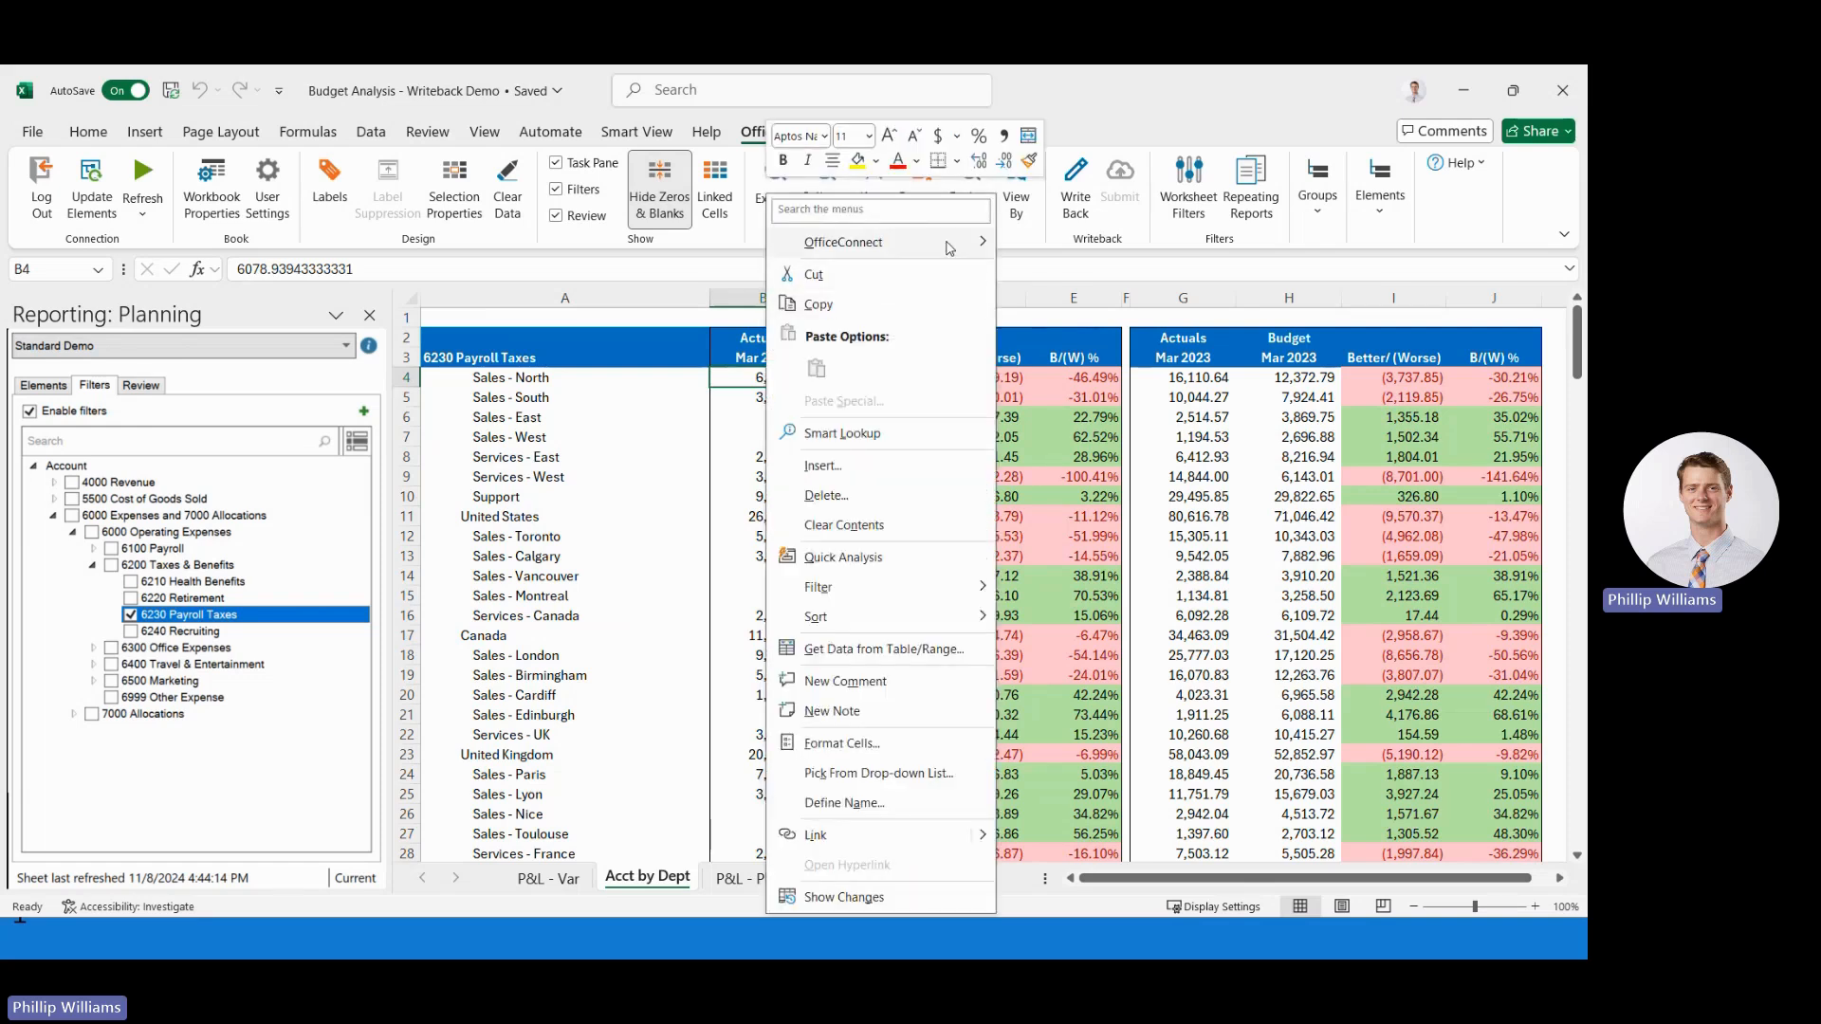
{"action": "mouse_move", "coordinate": [973, 250]}
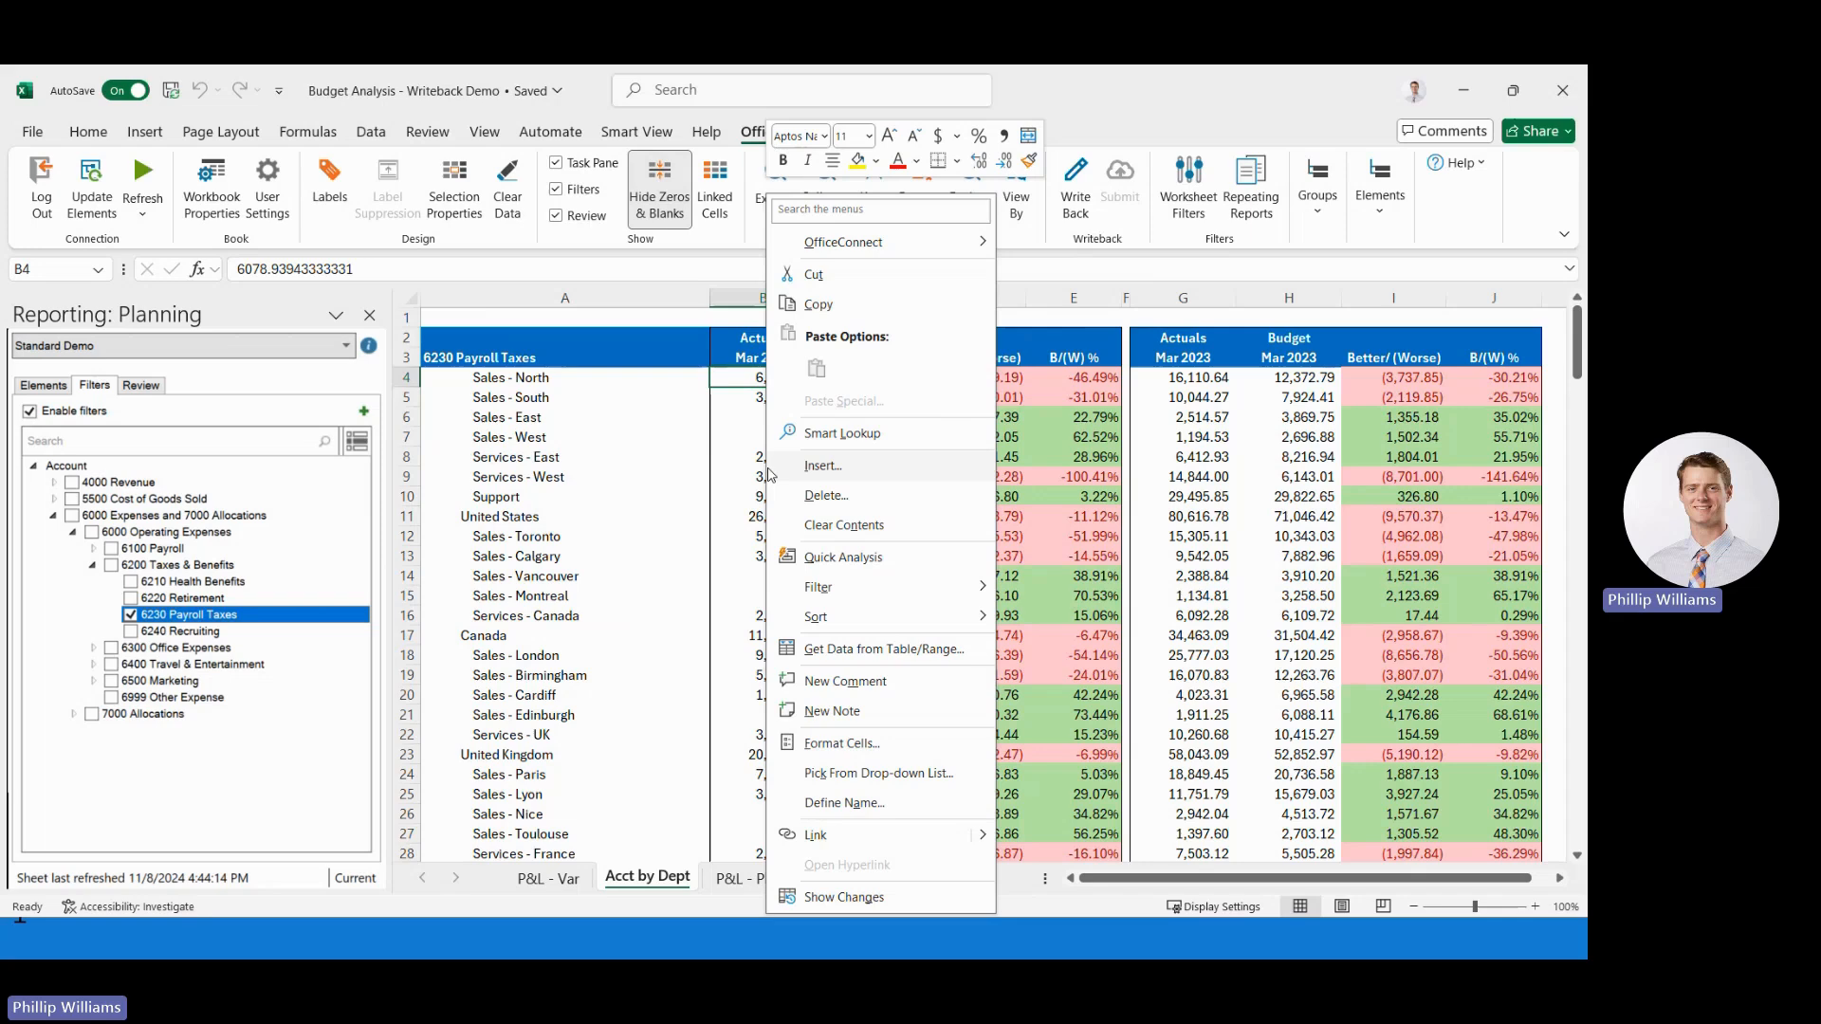
{"action": "left_click", "coordinate": [1331, 425]}
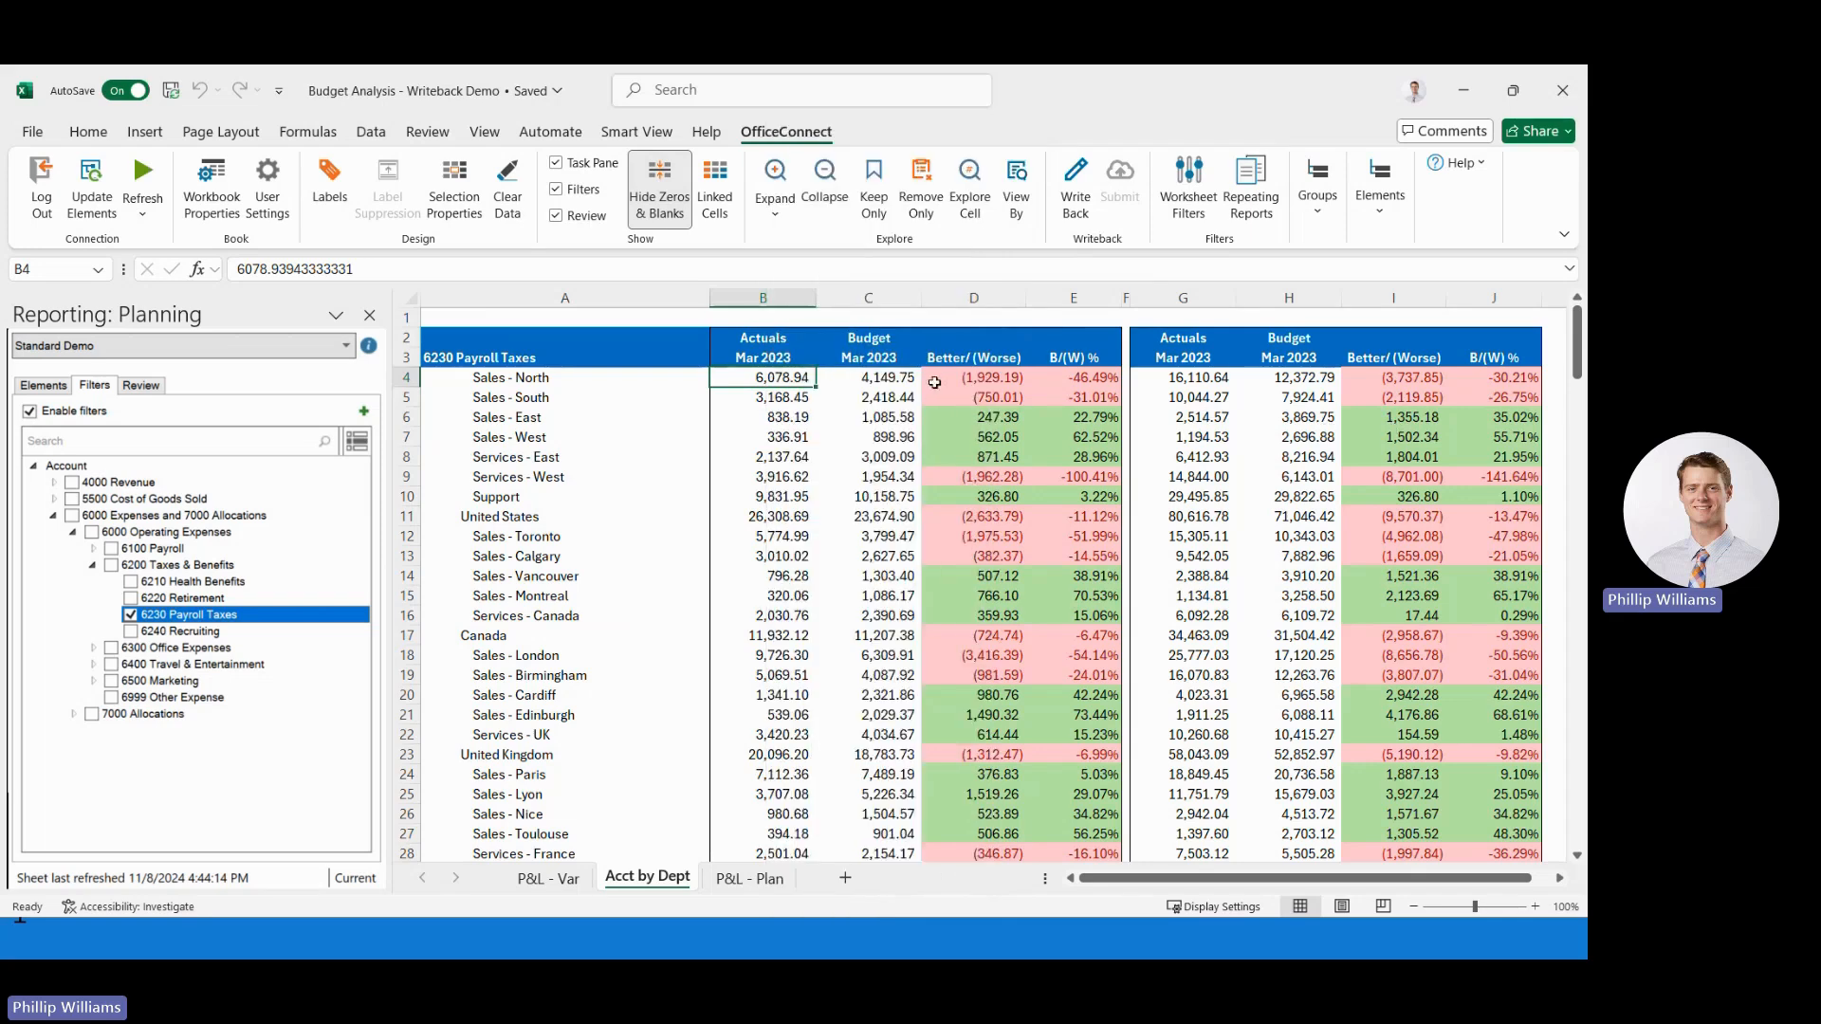
{"action": "left_click", "coordinate": [899, 378]}
{"action": "right_click", "coordinate": [899, 377]}
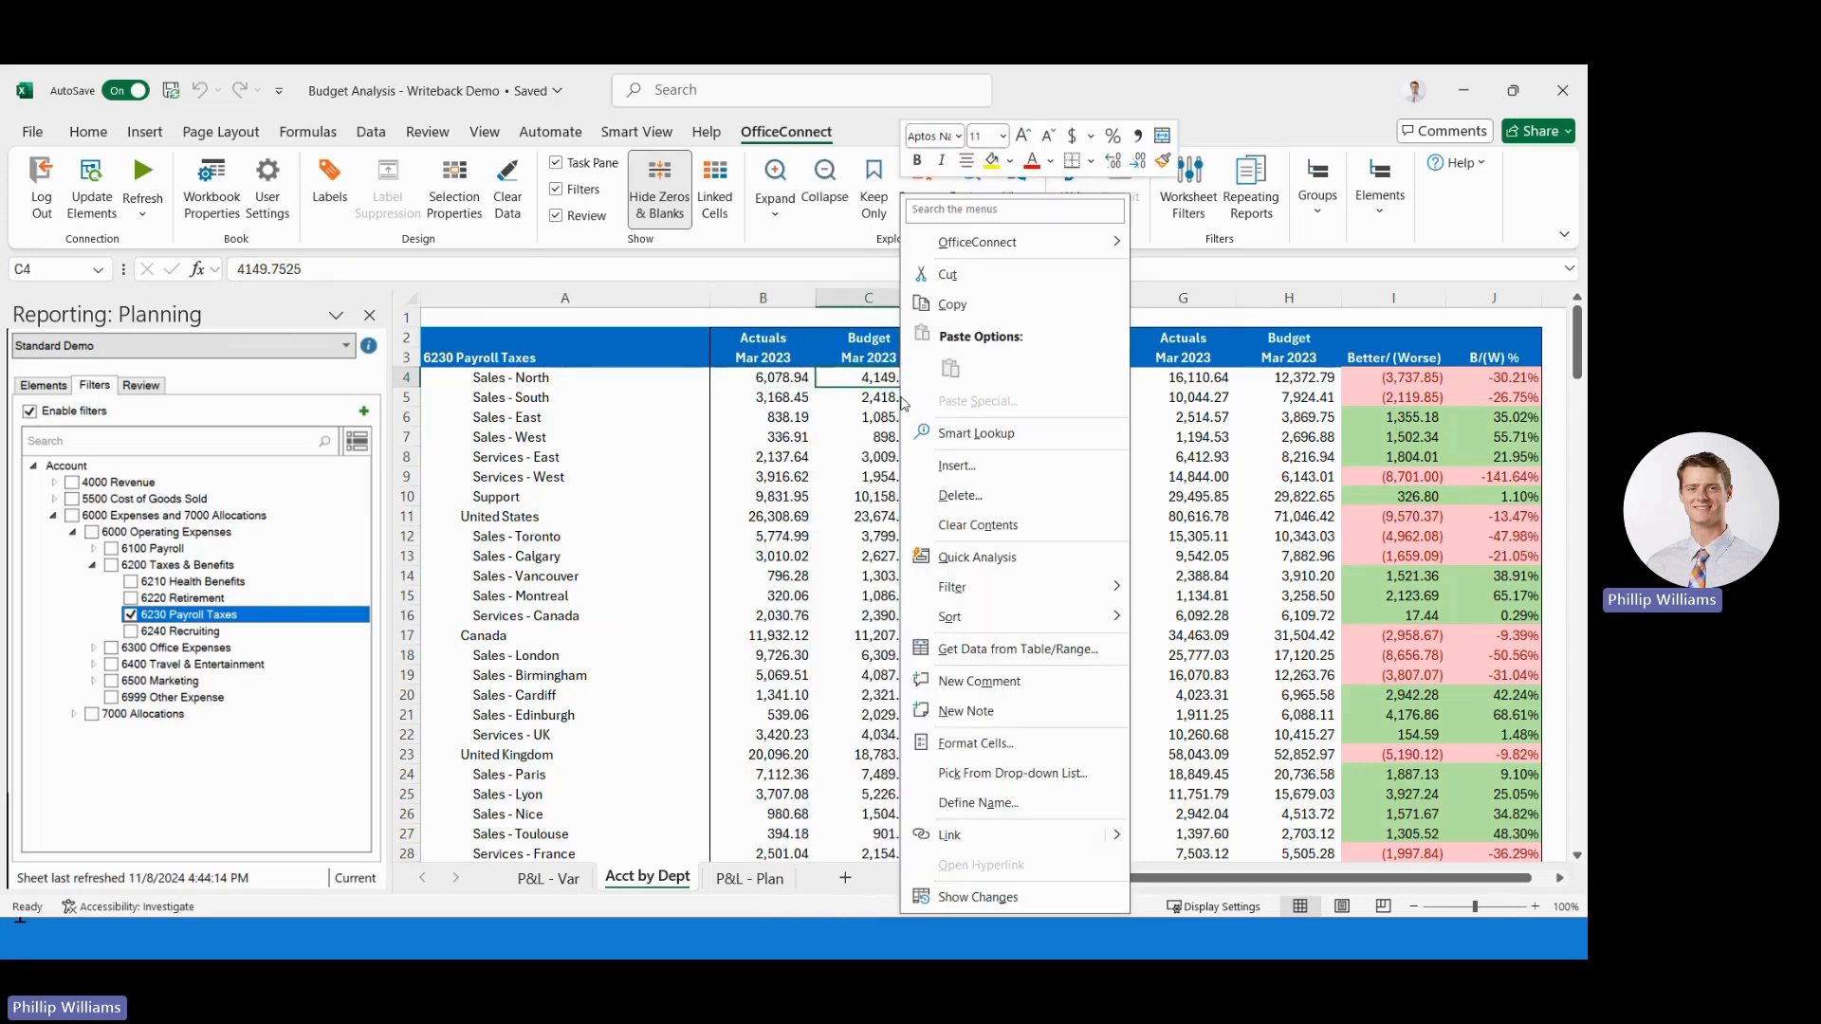
{"action": "left_click", "coordinate": [1047, 258]}
{"action": "left_click", "coordinate": [894, 422]}
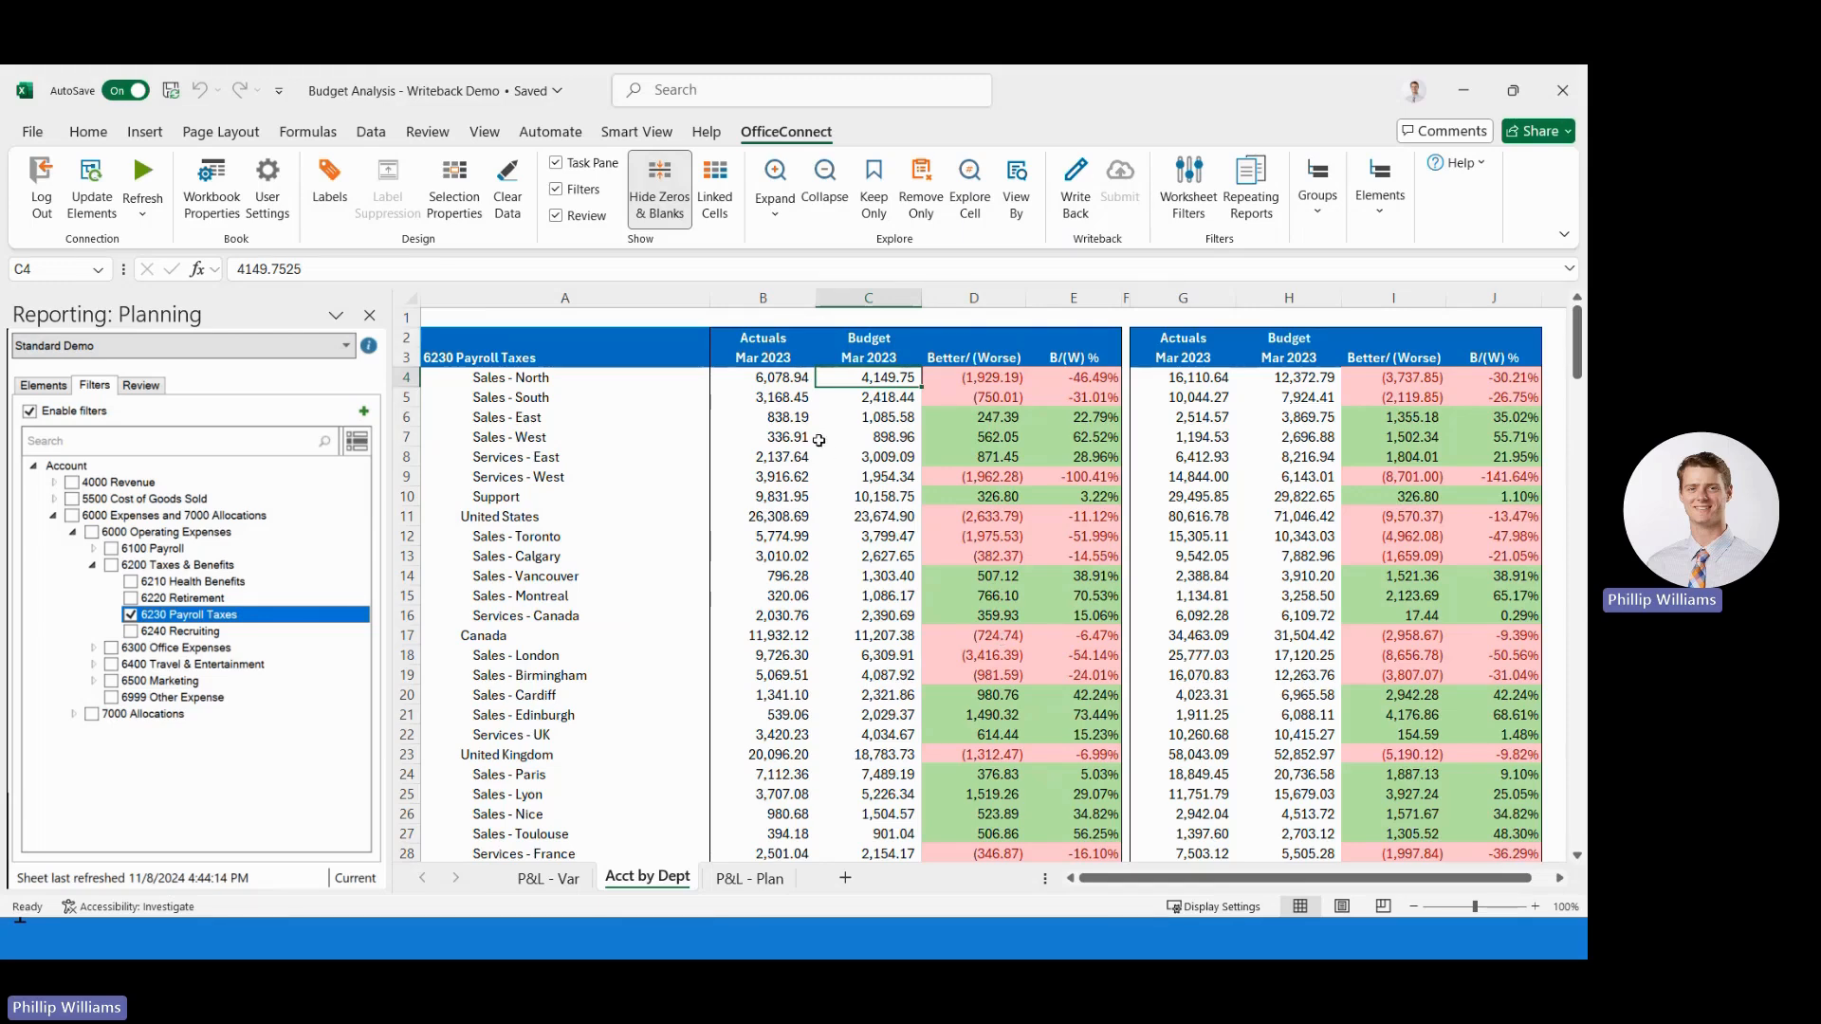
- On the P&L - Plan sheet, select the Apr to Dec 2023 budget columns and turn on Write Back
{"action": "left_click", "coordinate": [751, 879]}
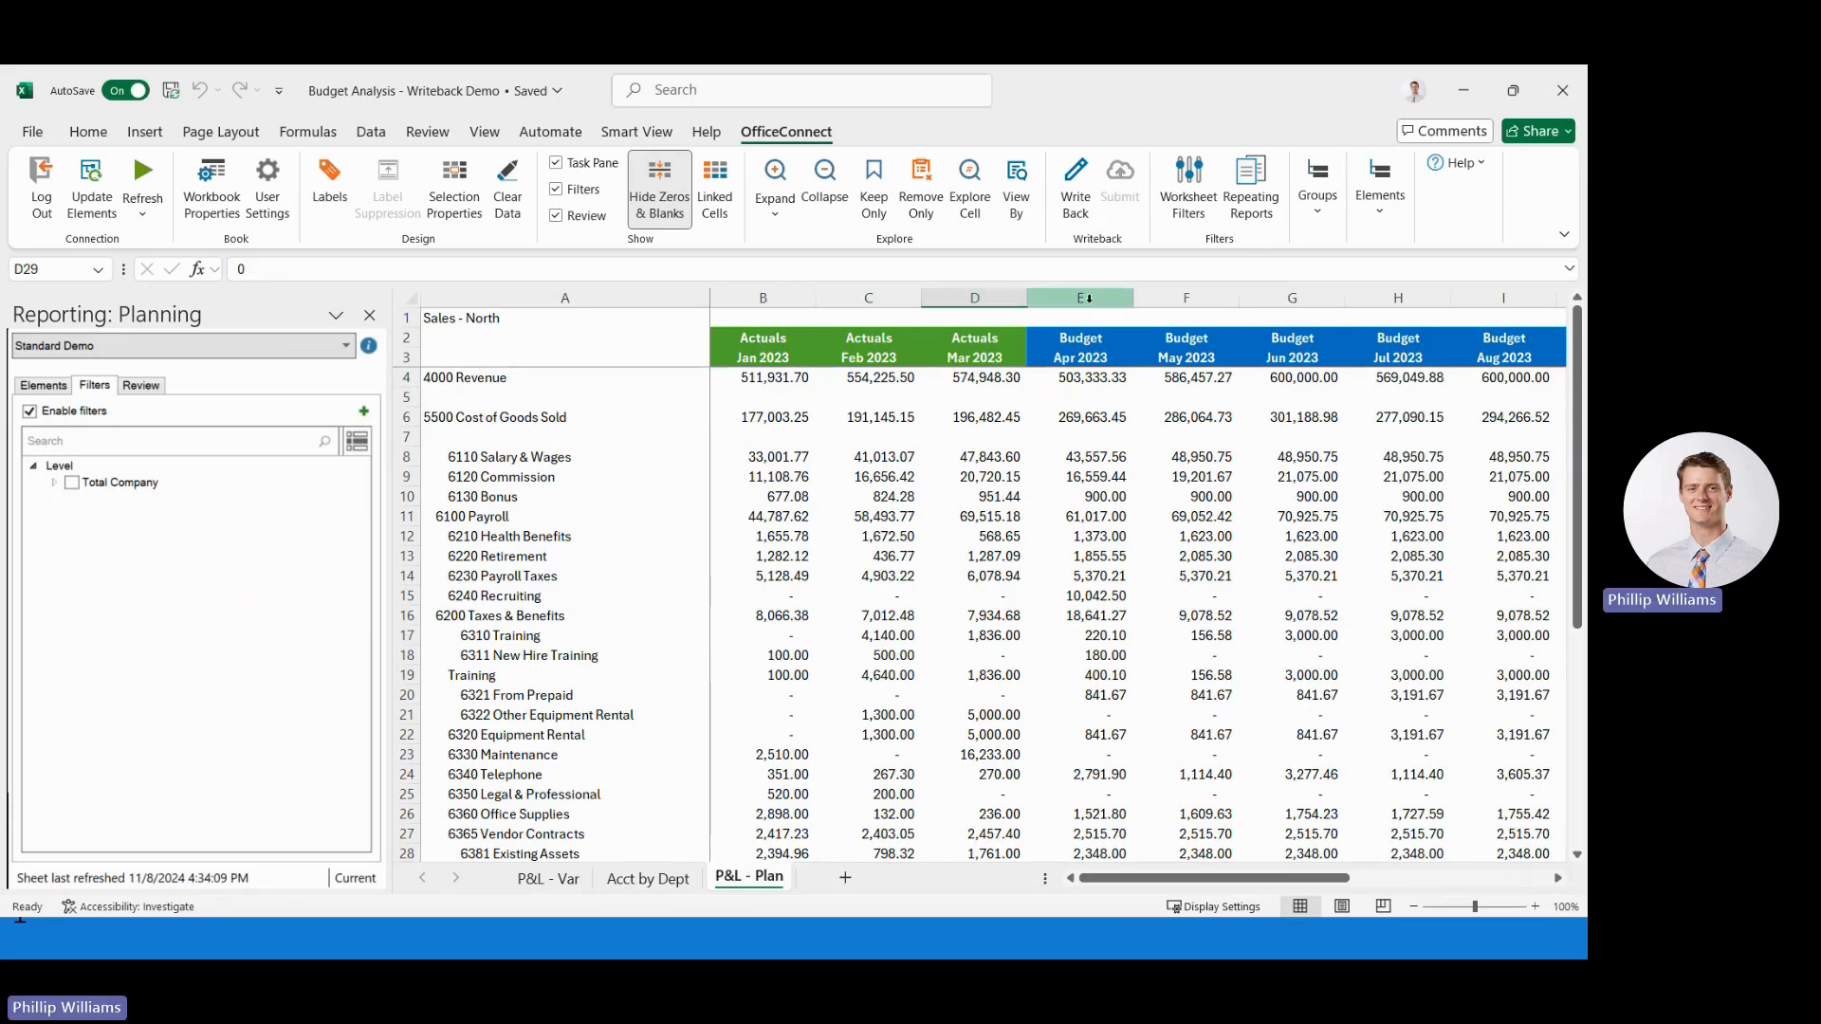
{"action": "left_click_drag", "start_coordinate": [1084, 298], "coordinate": [1508, 302]}
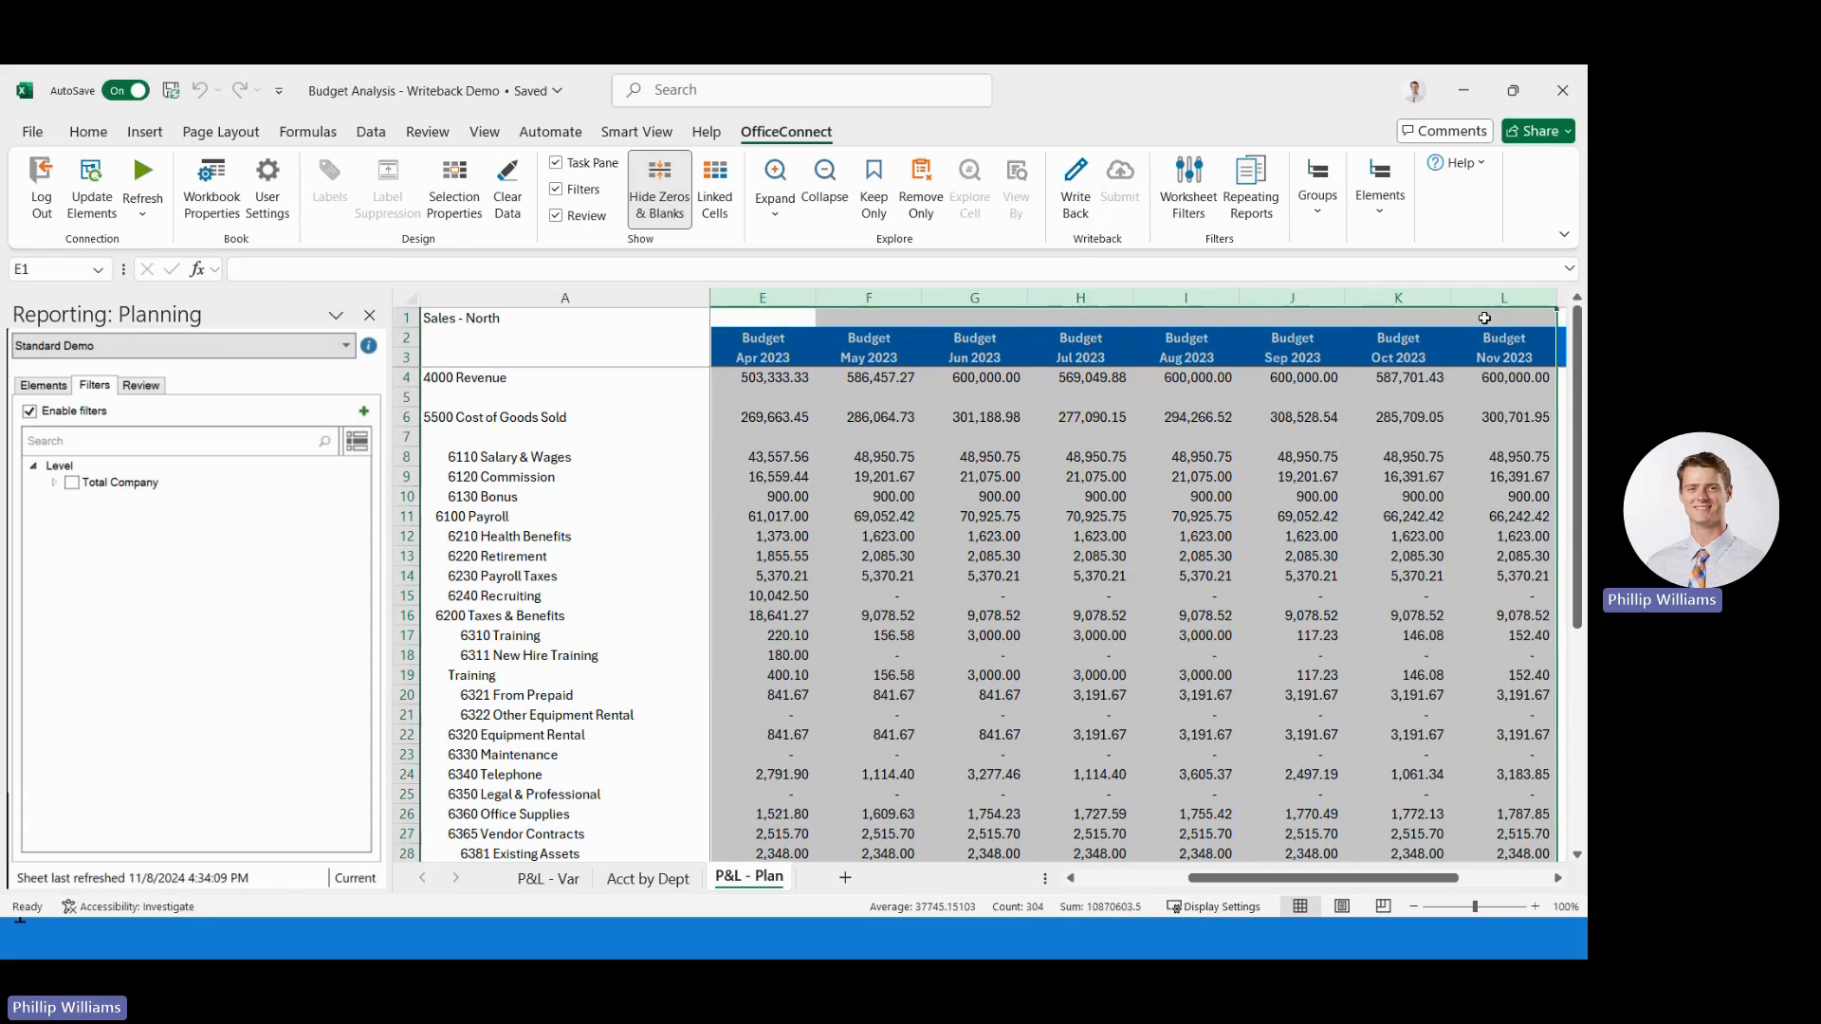
{"action": "key", "text": "shift+Right"}
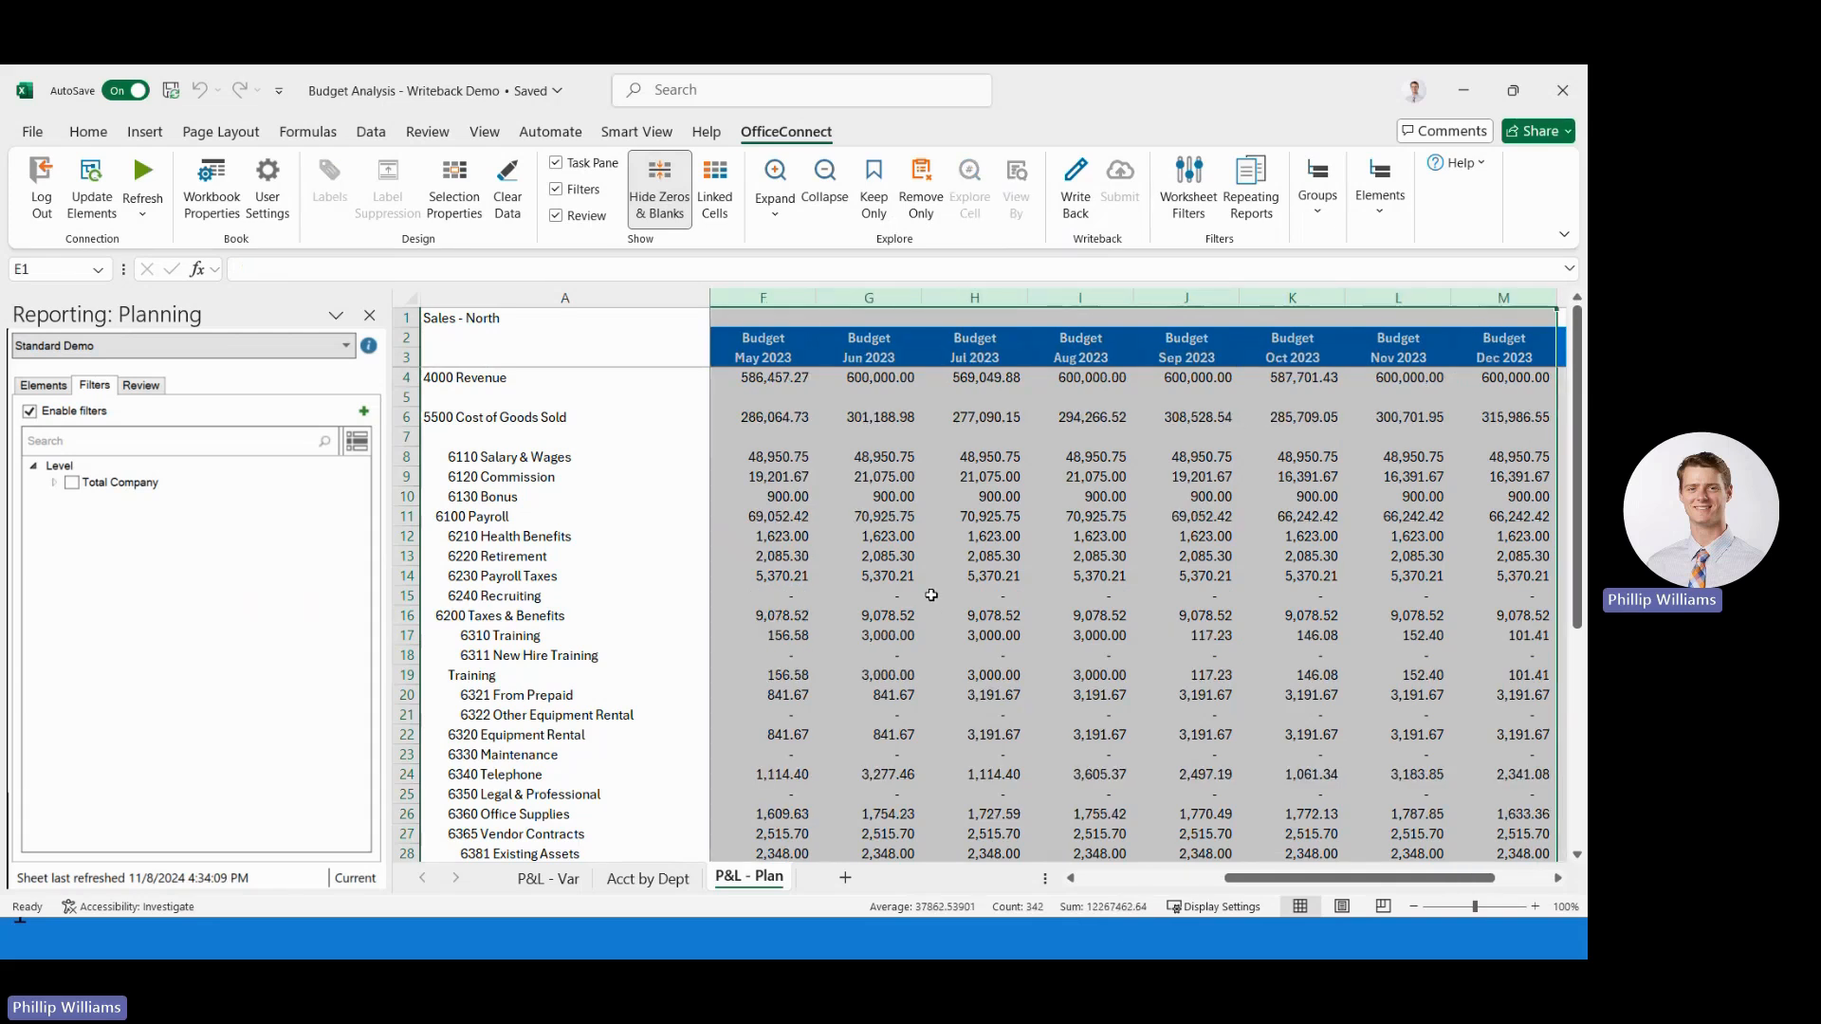
{"action": "left_click", "coordinate": [1072, 201]}
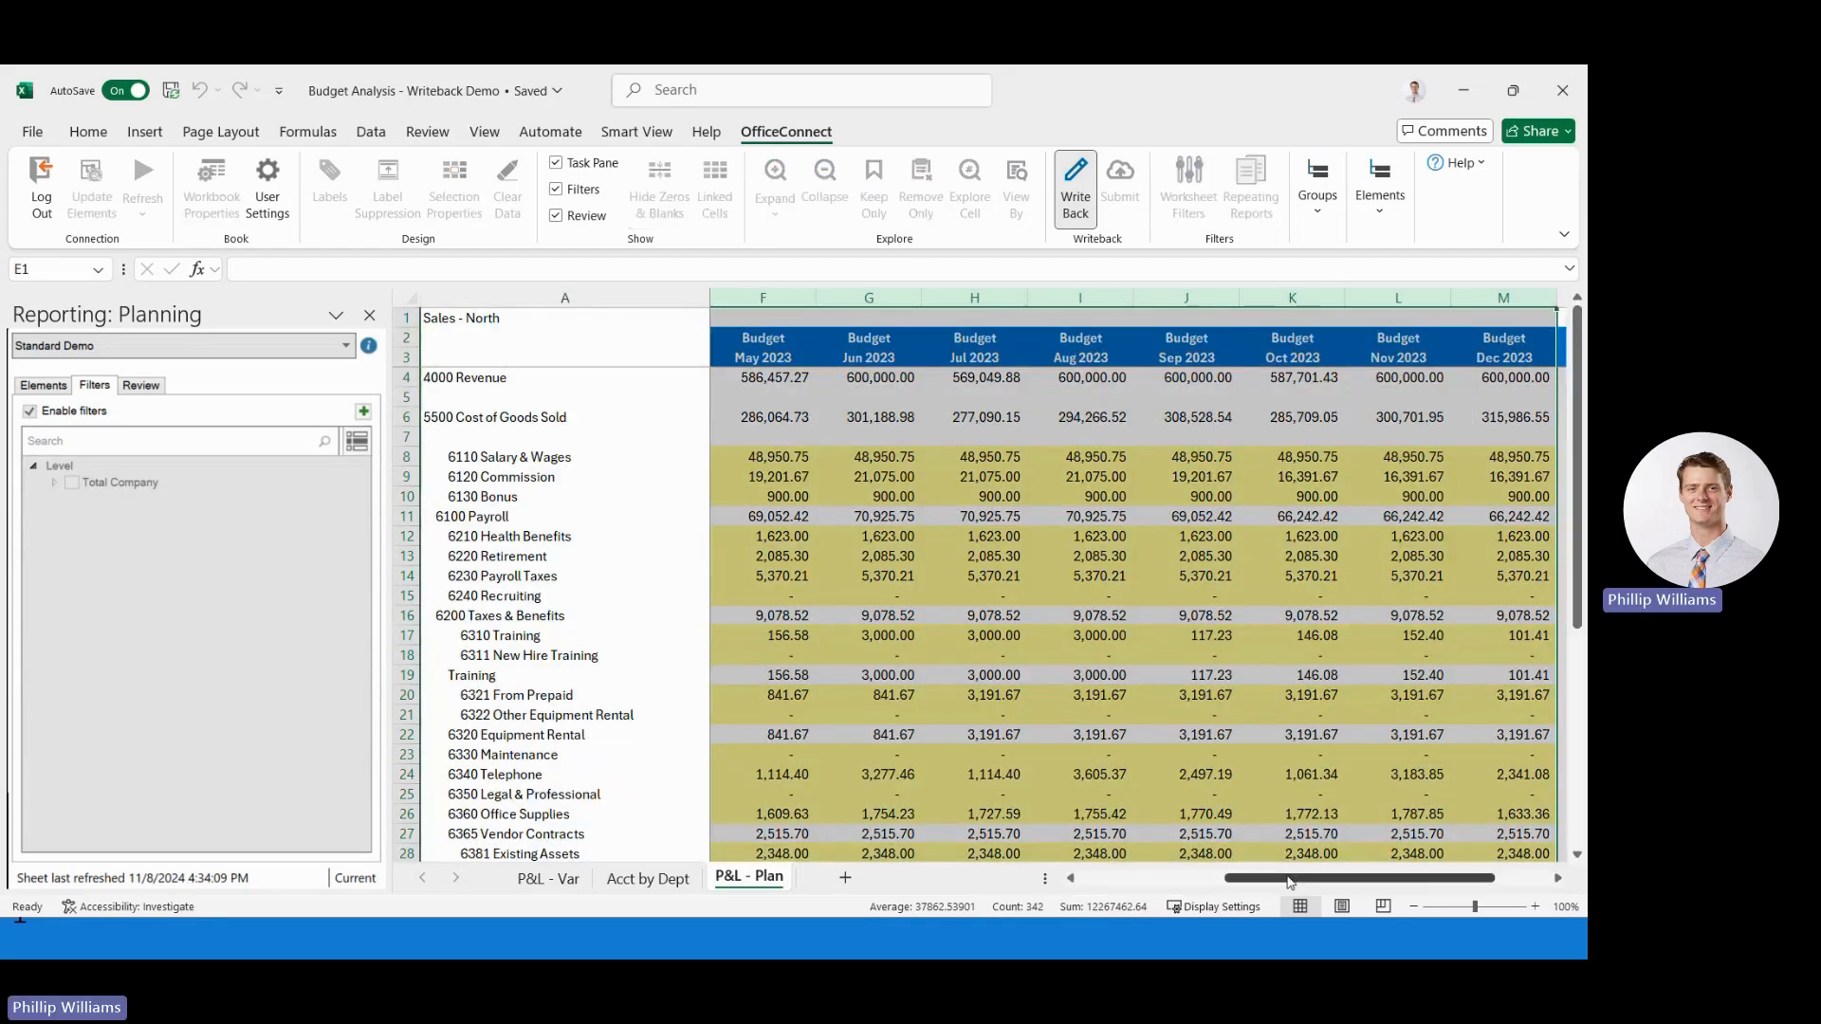
{"action": "left_click_drag", "start_coordinate": [1224, 879], "coordinate": [1190, 880]}
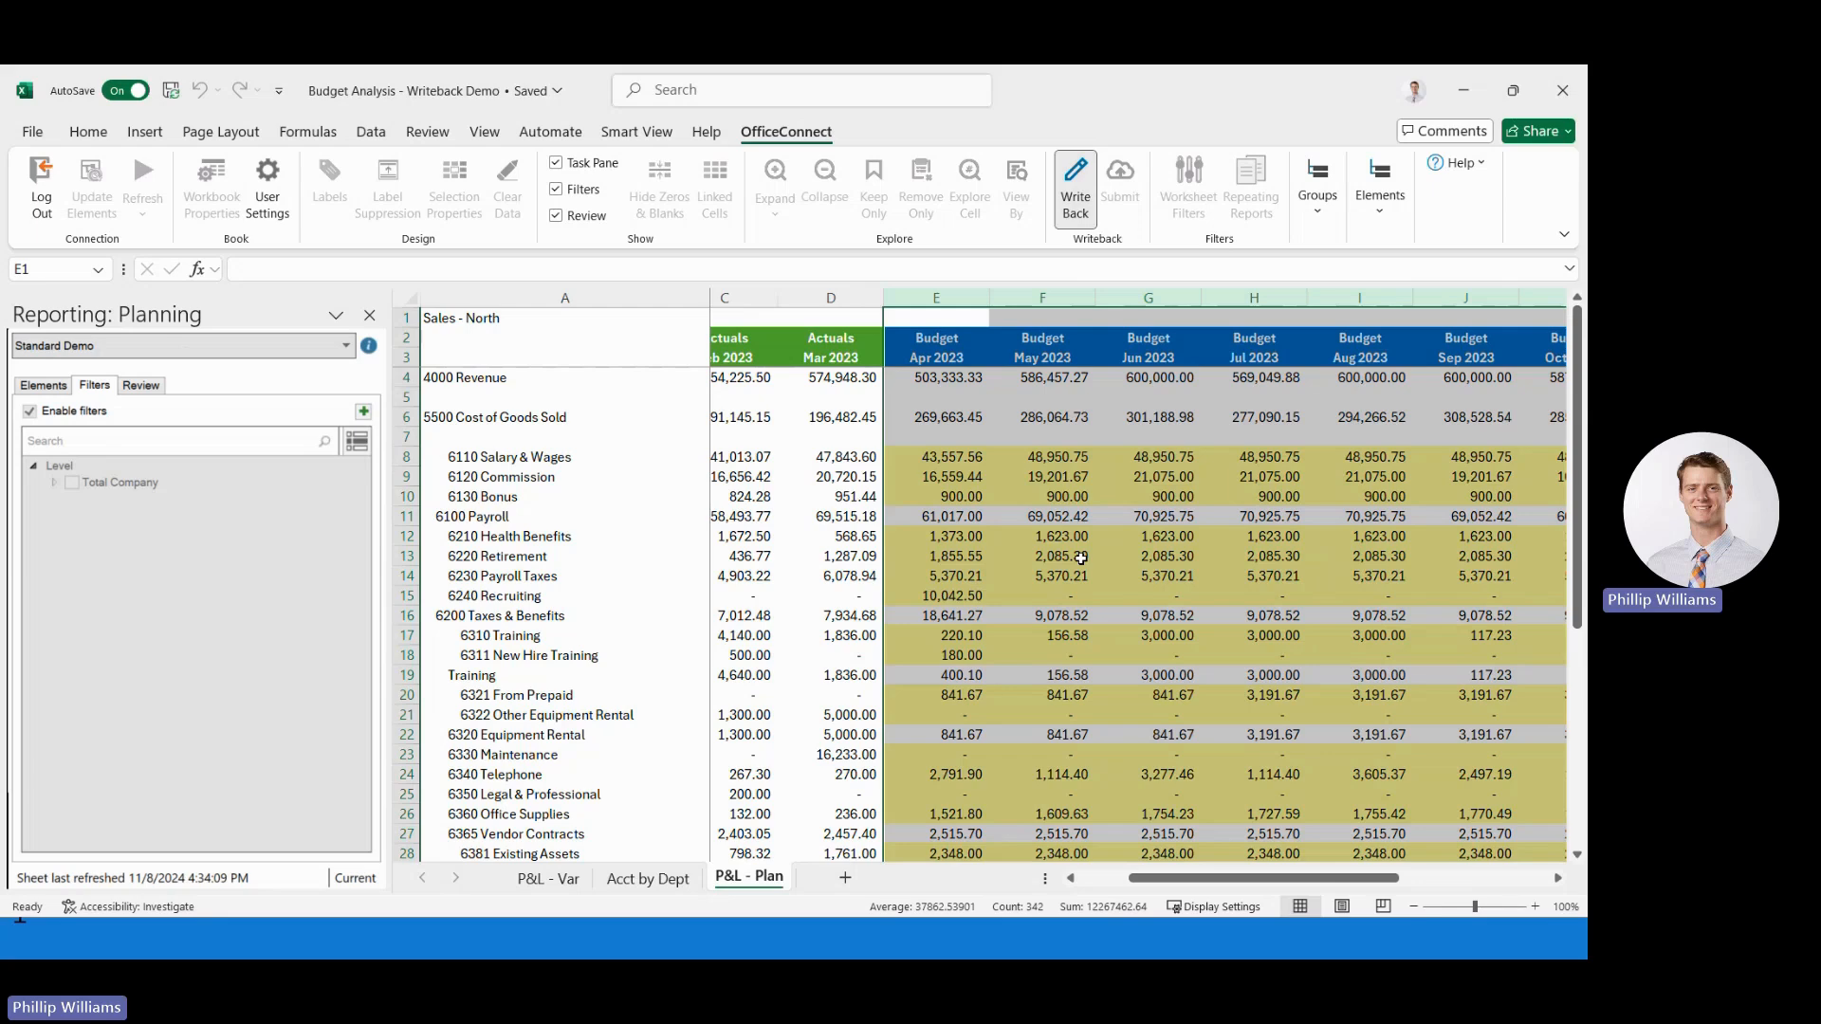
{"action": "left_click", "coordinate": [1082, 558]}
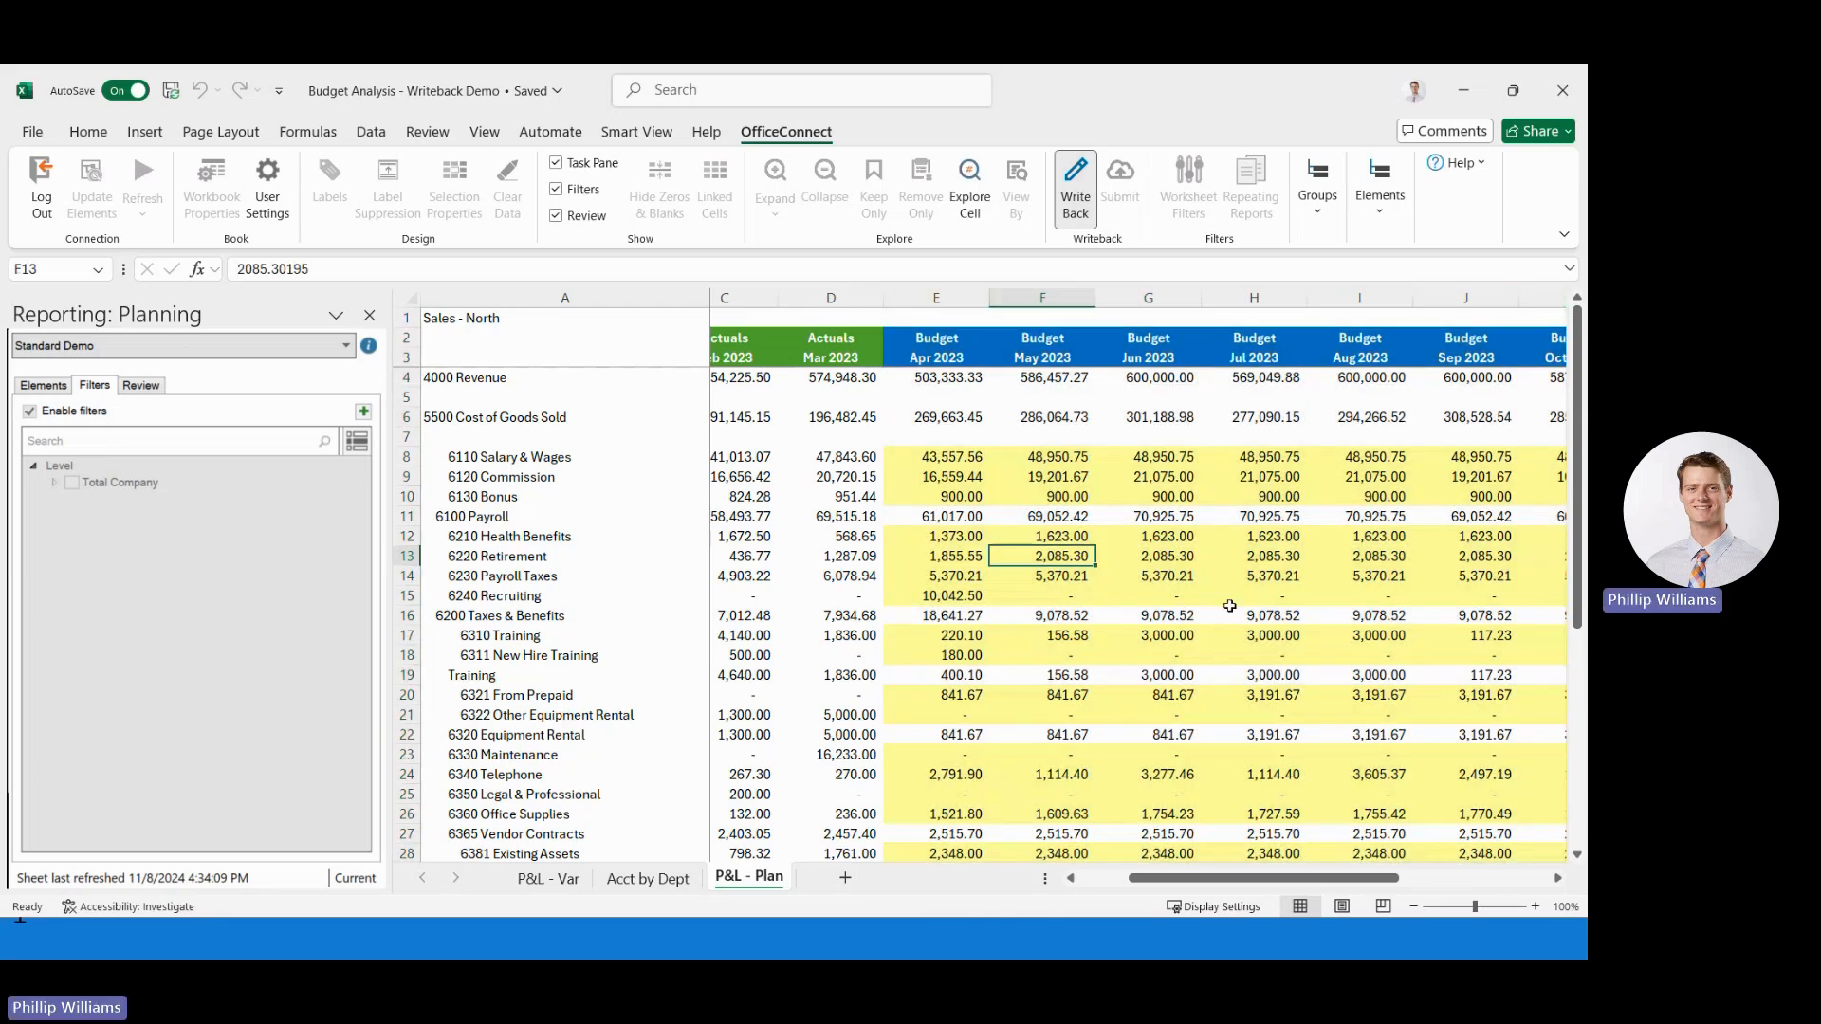
- Set the Apr 2023 budget for 6230 Payroll Taxes to 6000
{"action": "left_click", "coordinate": [925, 576]}
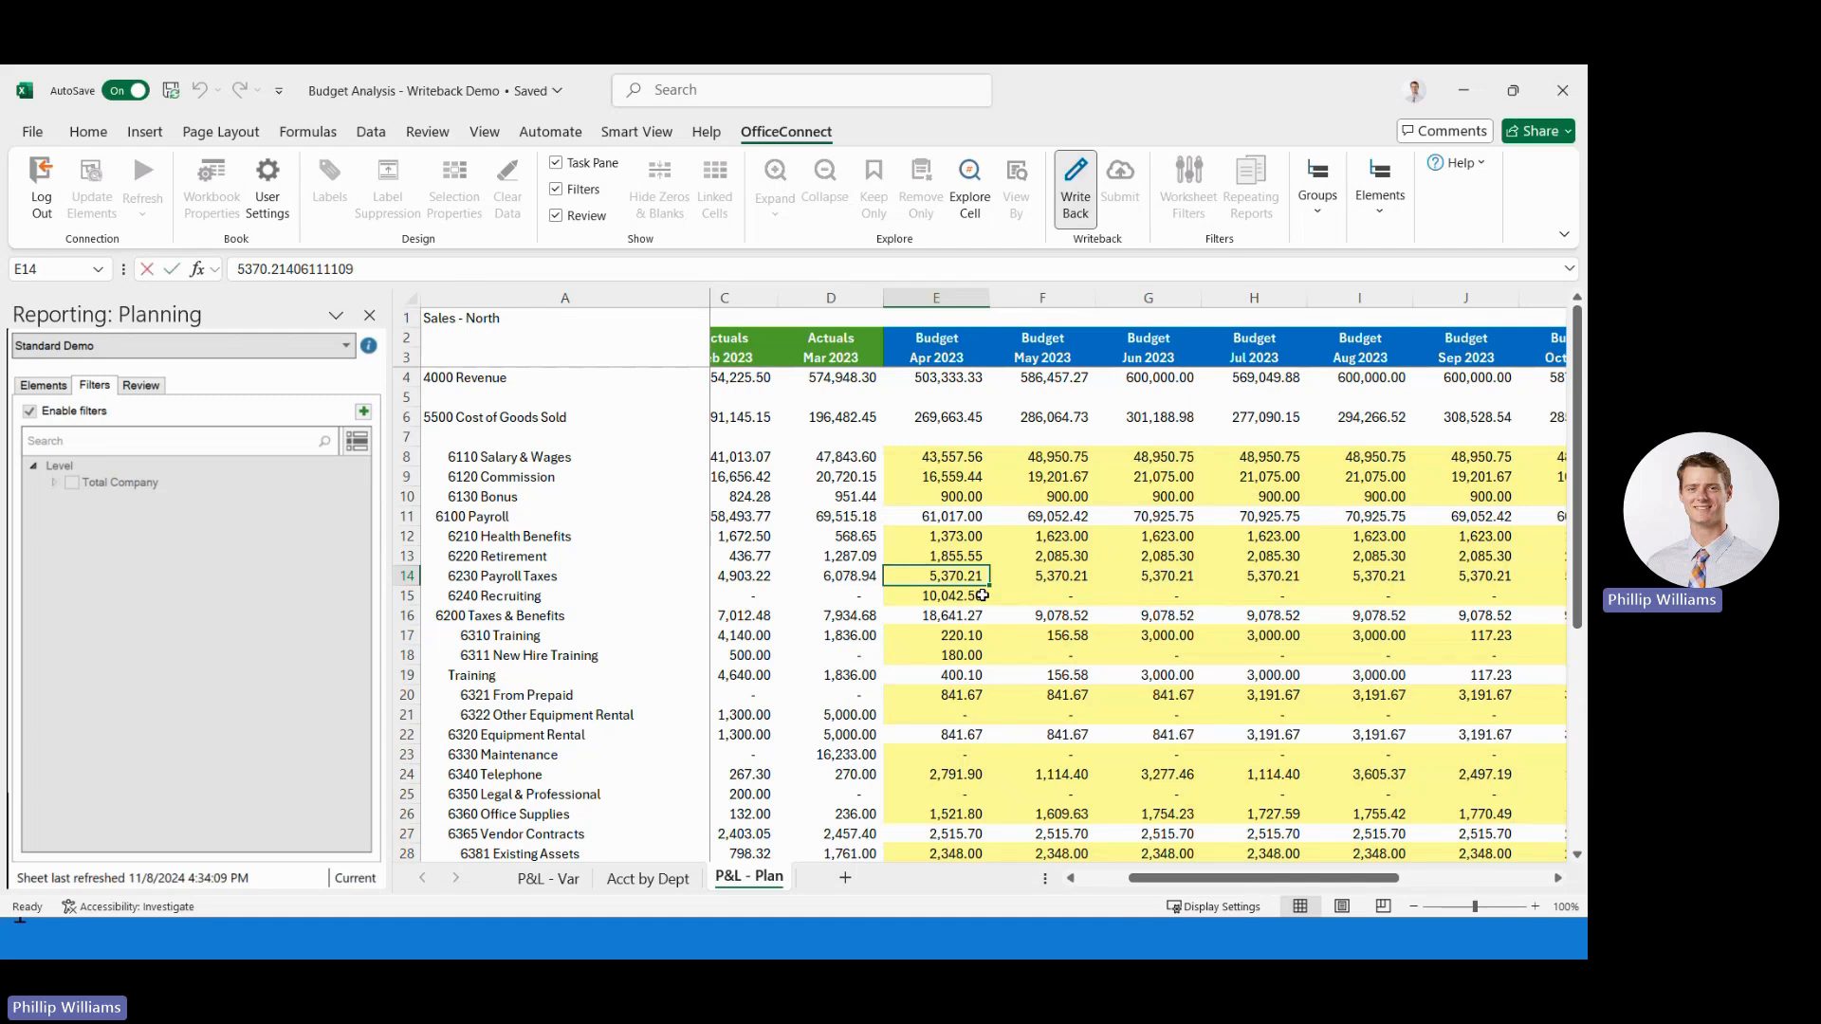
{"action": "type", "text": "5000"}
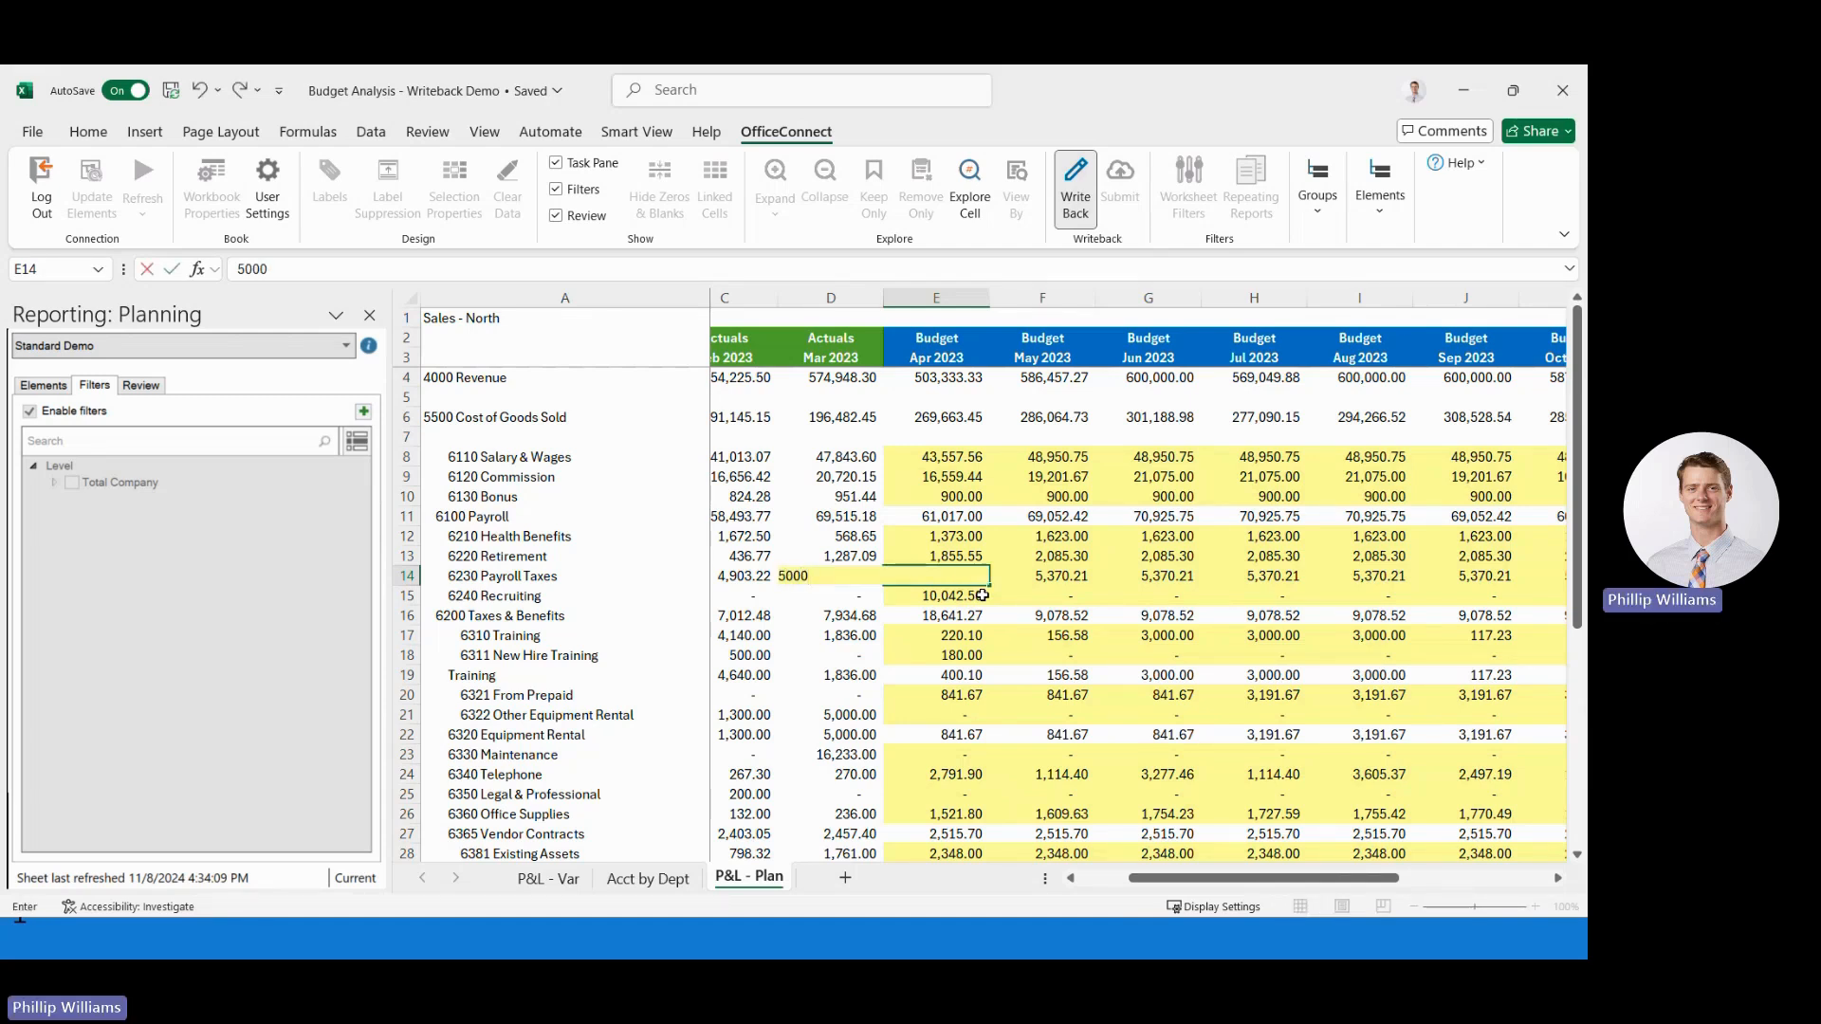
{"action": "key", "text": "BackSpace"}
{"action": "key", "text": "BackSpace"}
{"action": "key", "text": "BackSpace"}
{"action": "key", "text": "BackSpace"}
{"action": "type", "text": "600"}
{"action": "key", "text": "Return"}
- Copy the April 6230 Payroll Taxes budget across the May to December 2023 months
{"action": "left_click", "coordinate": [974, 575]}
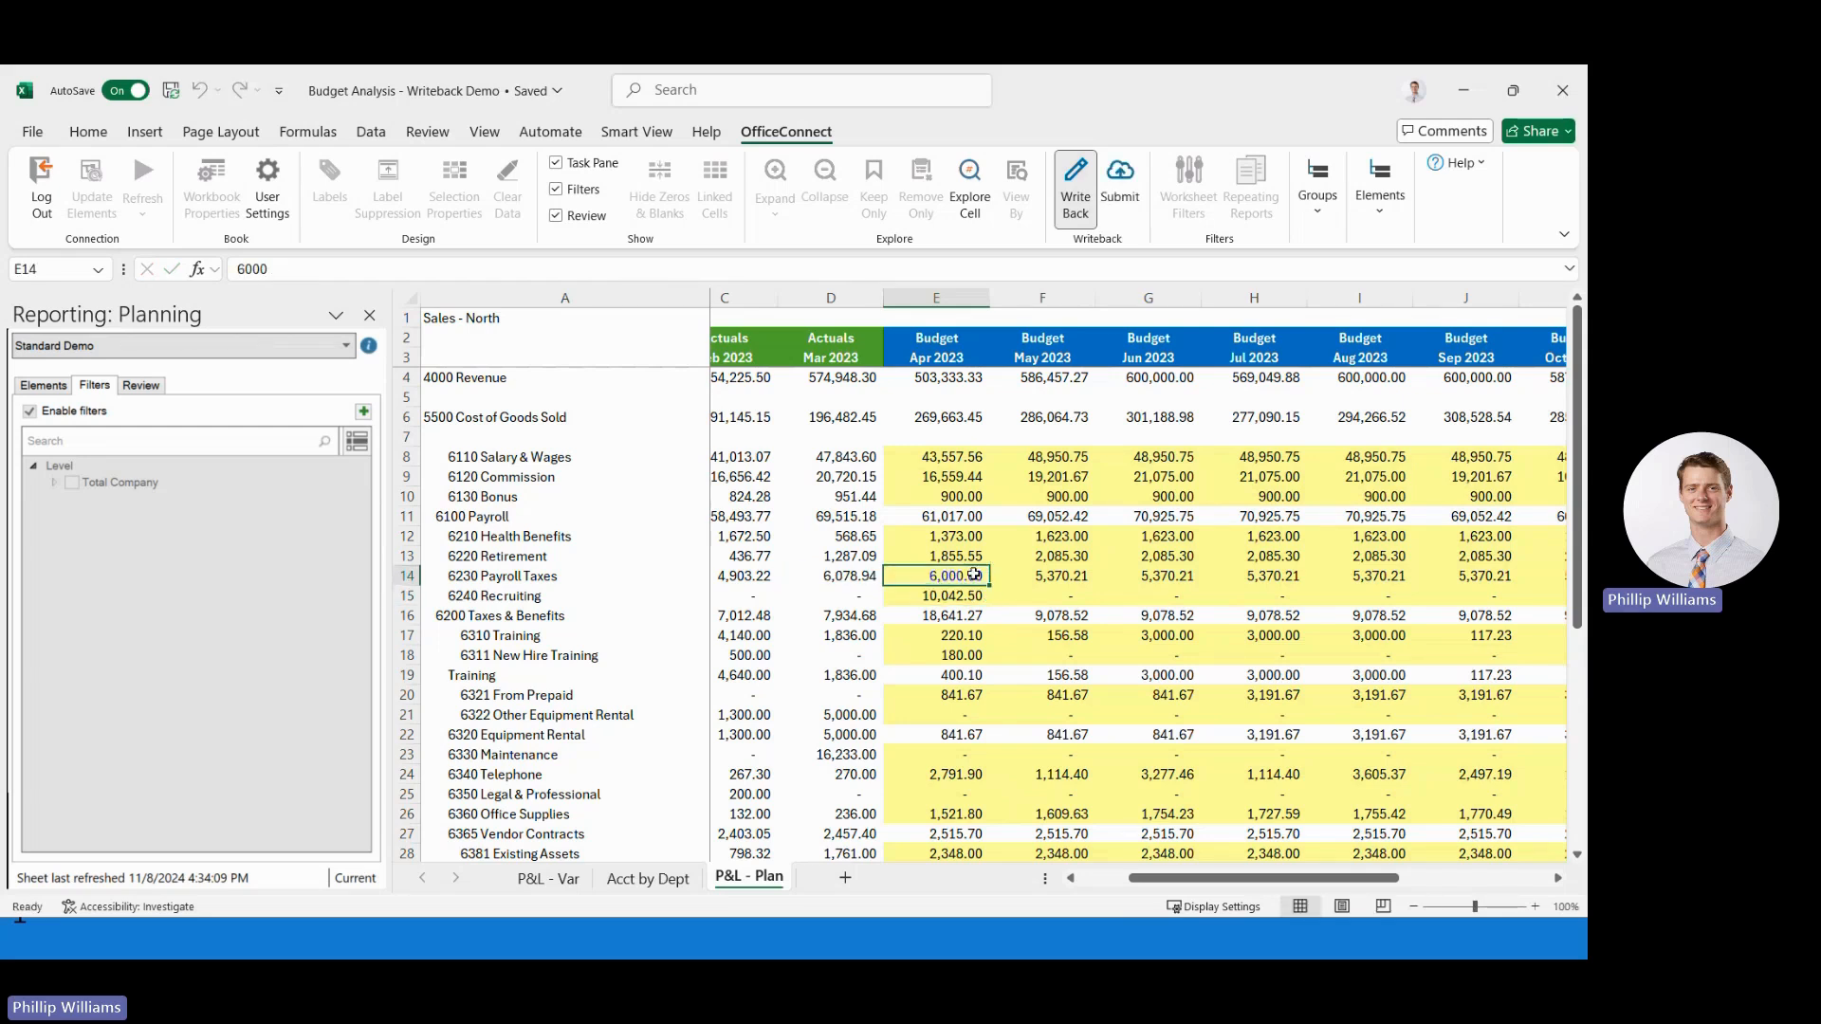
{"action": "key", "text": "ctrl+c"}
{"action": "left_click_drag", "start_coordinate": [1060, 575], "coordinate": [1437, 575]}
{"action": "key", "text": "ctrl+v"}
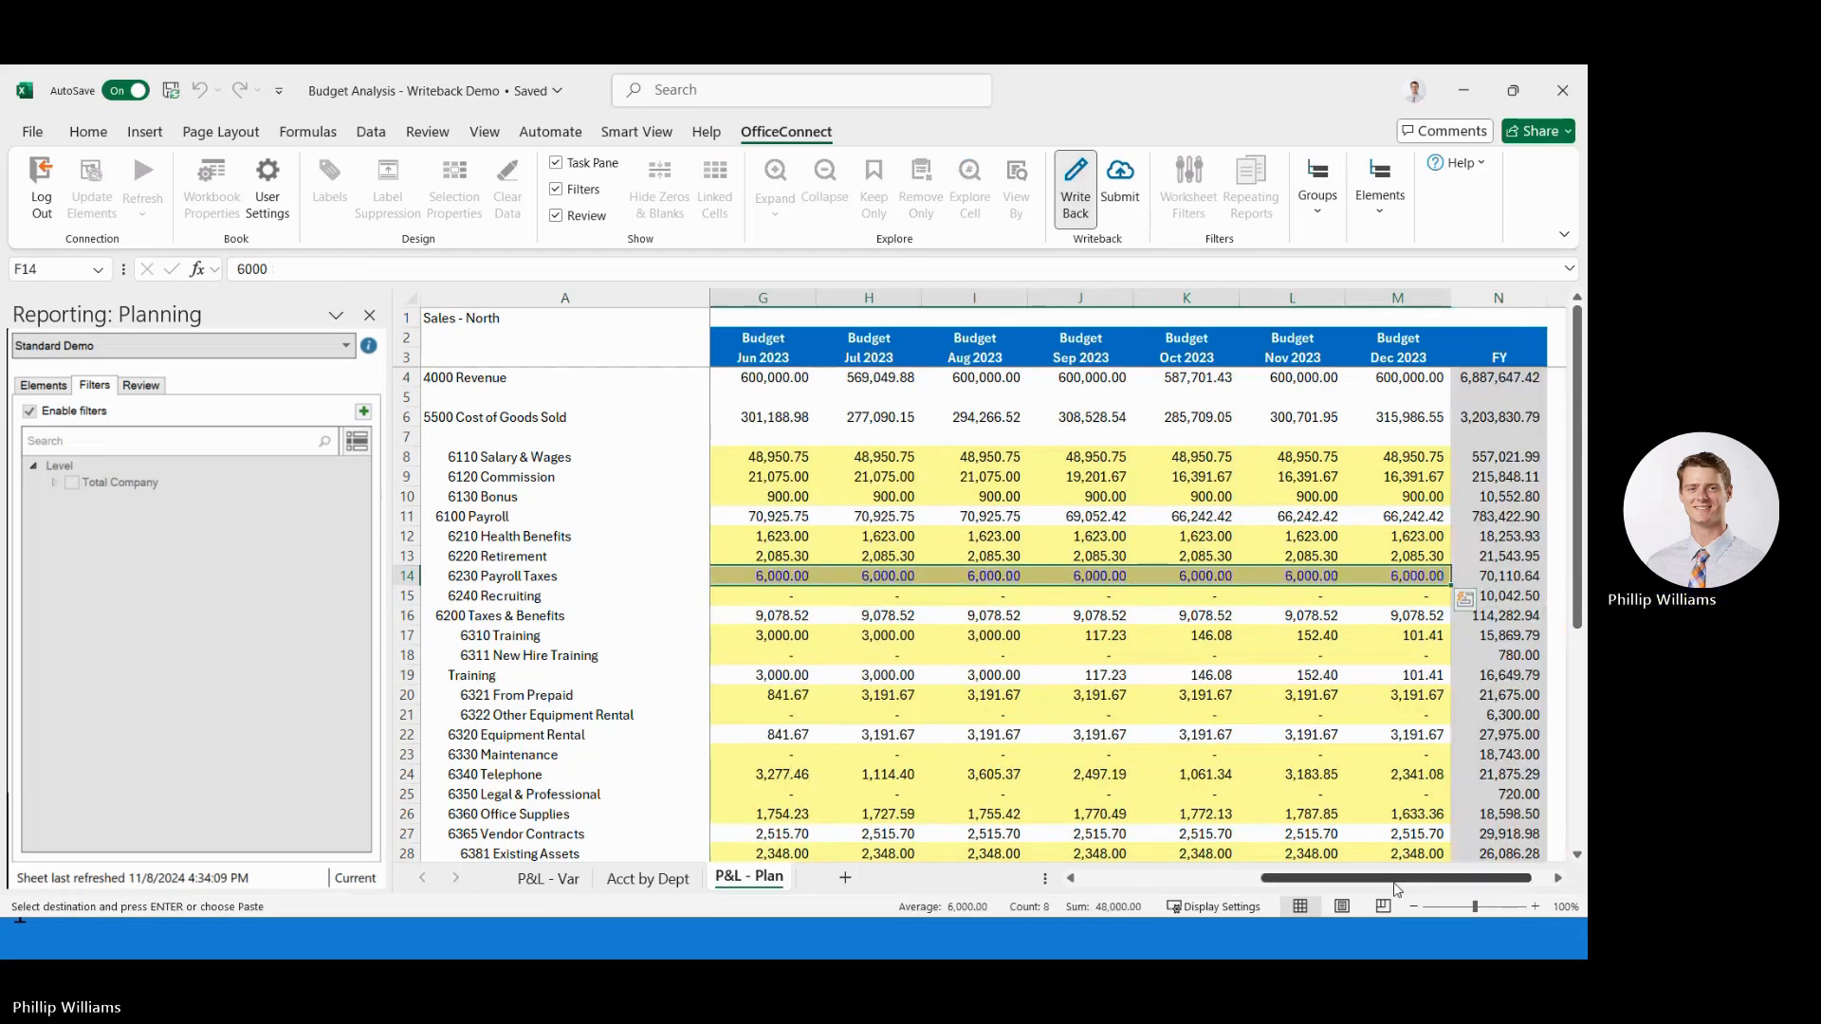
{"action": "left_click_drag", "start_coordinate": [1397, 878], "coordinate": [1260, 879]}
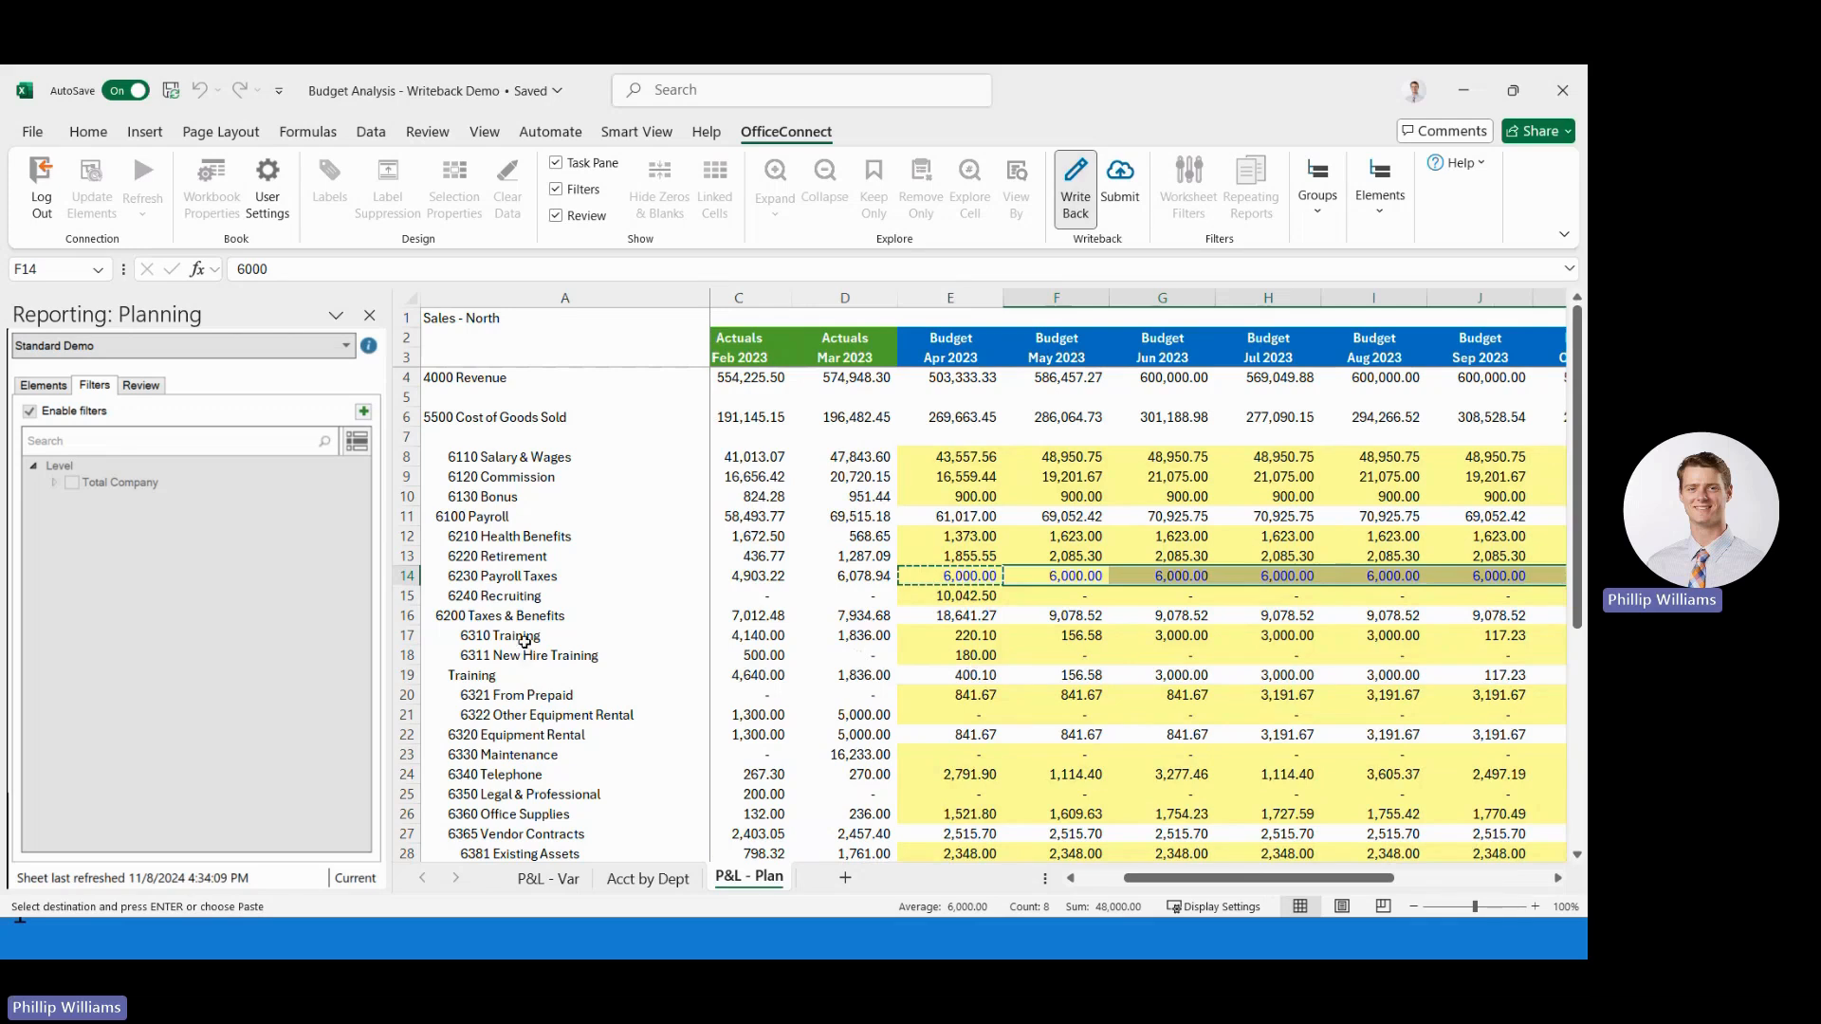
- Enter the formula =AVERAGE($B$17:$D$17) as the Apr 2023 budget for 6310 Training, averaging the January to March actuals
{"action": "left_click", "coordinate": [963, 640]}
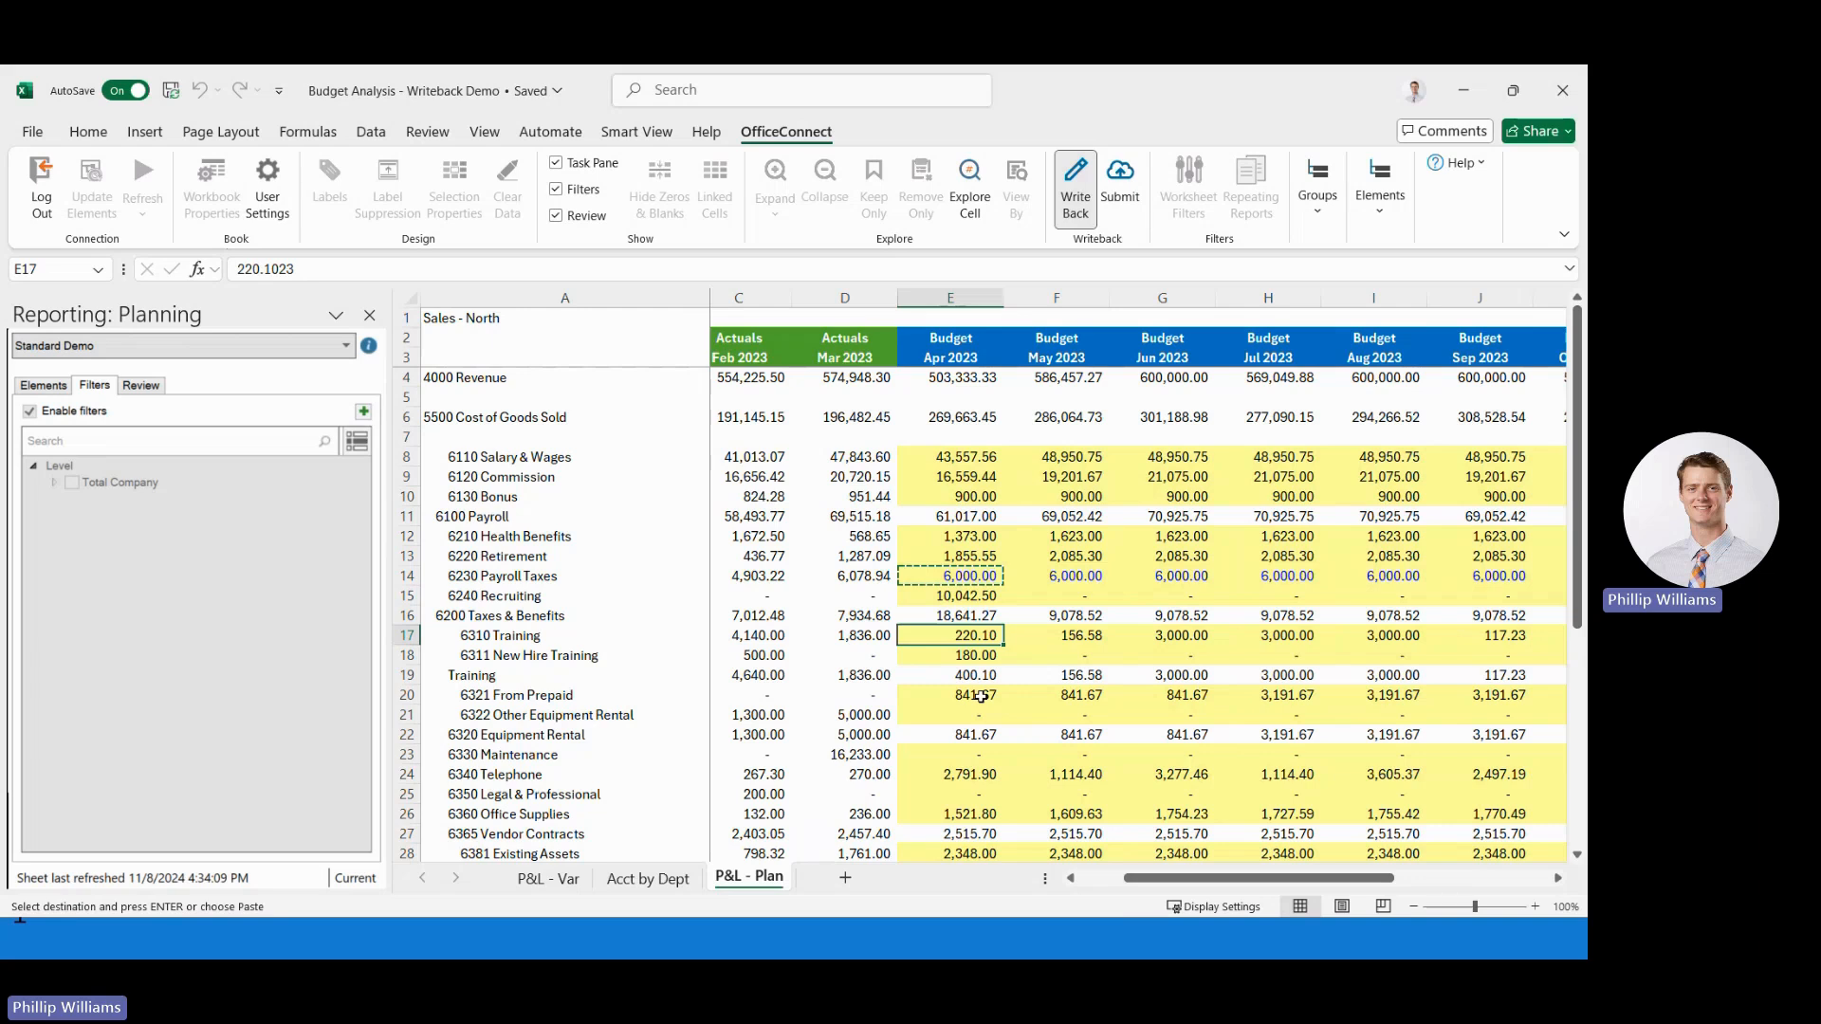
{"action": "type", "text": "=avre"}
{"action": "key", "text": "BackSpace"}
{"action": "key", "text": "BackSpace"}
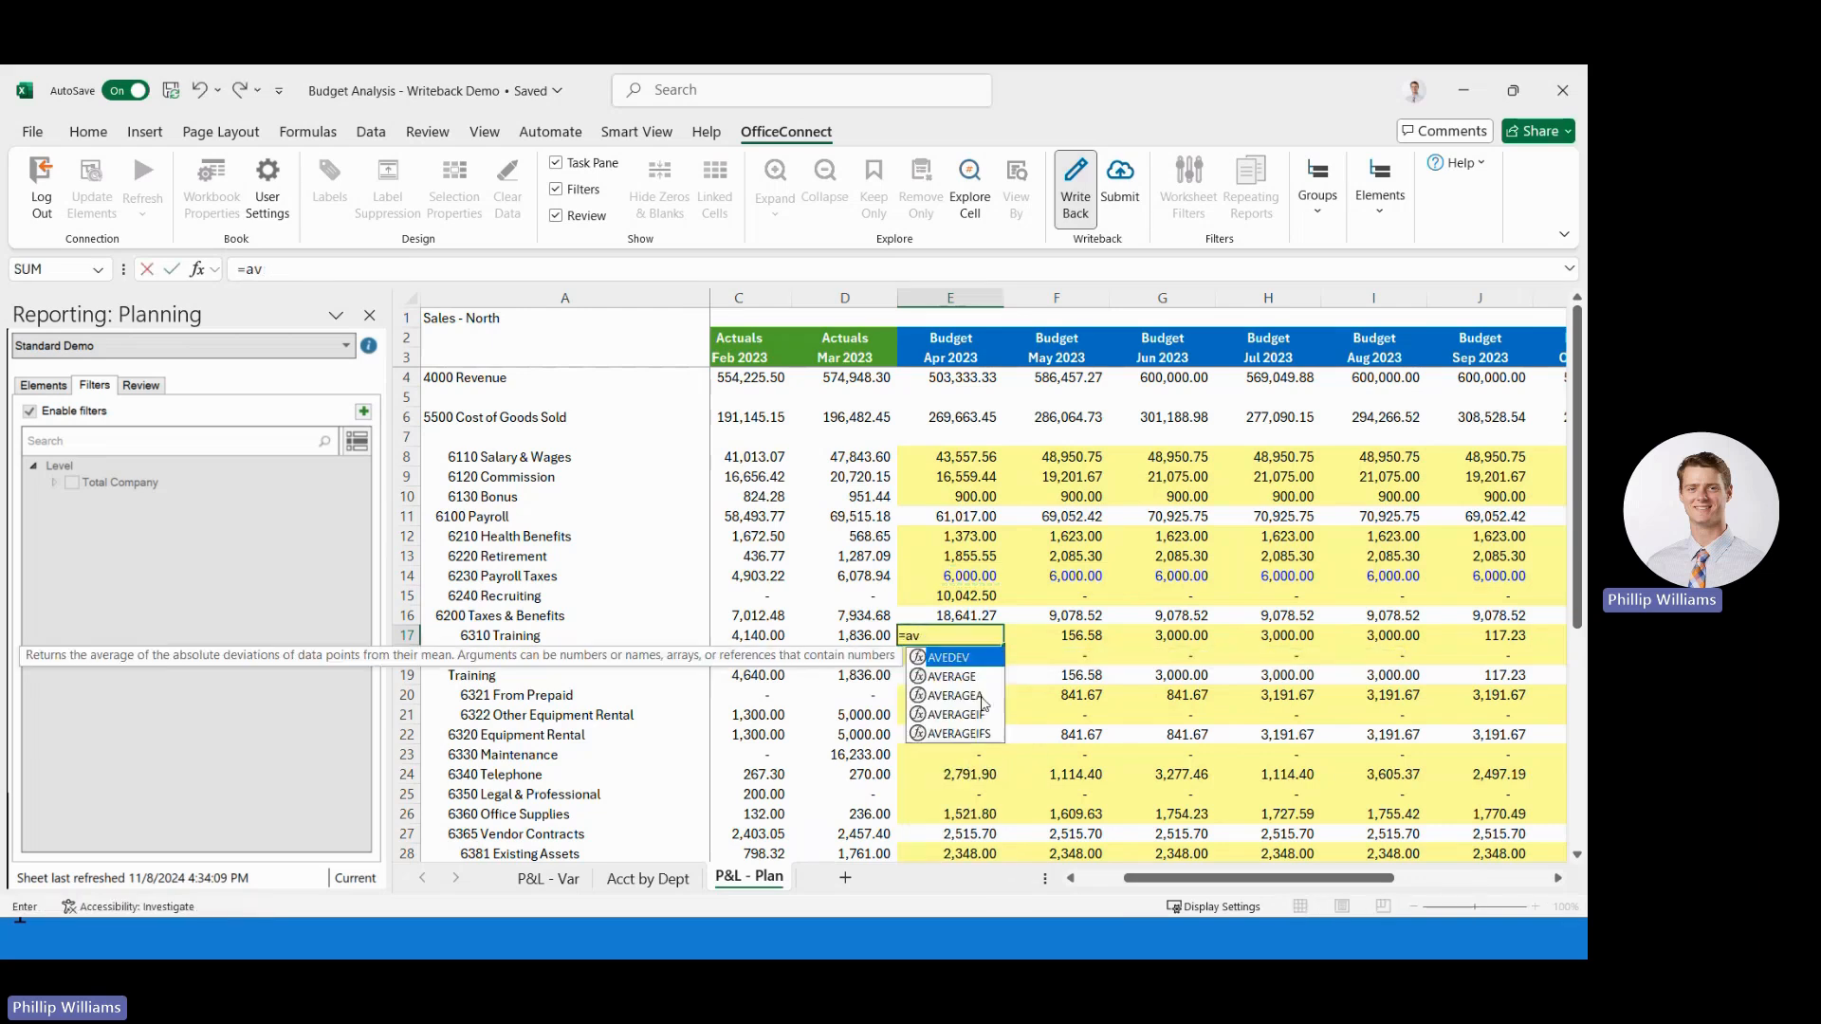
{"action": "type", "text": "era"}
{"action": "key", "text": "Tab"}
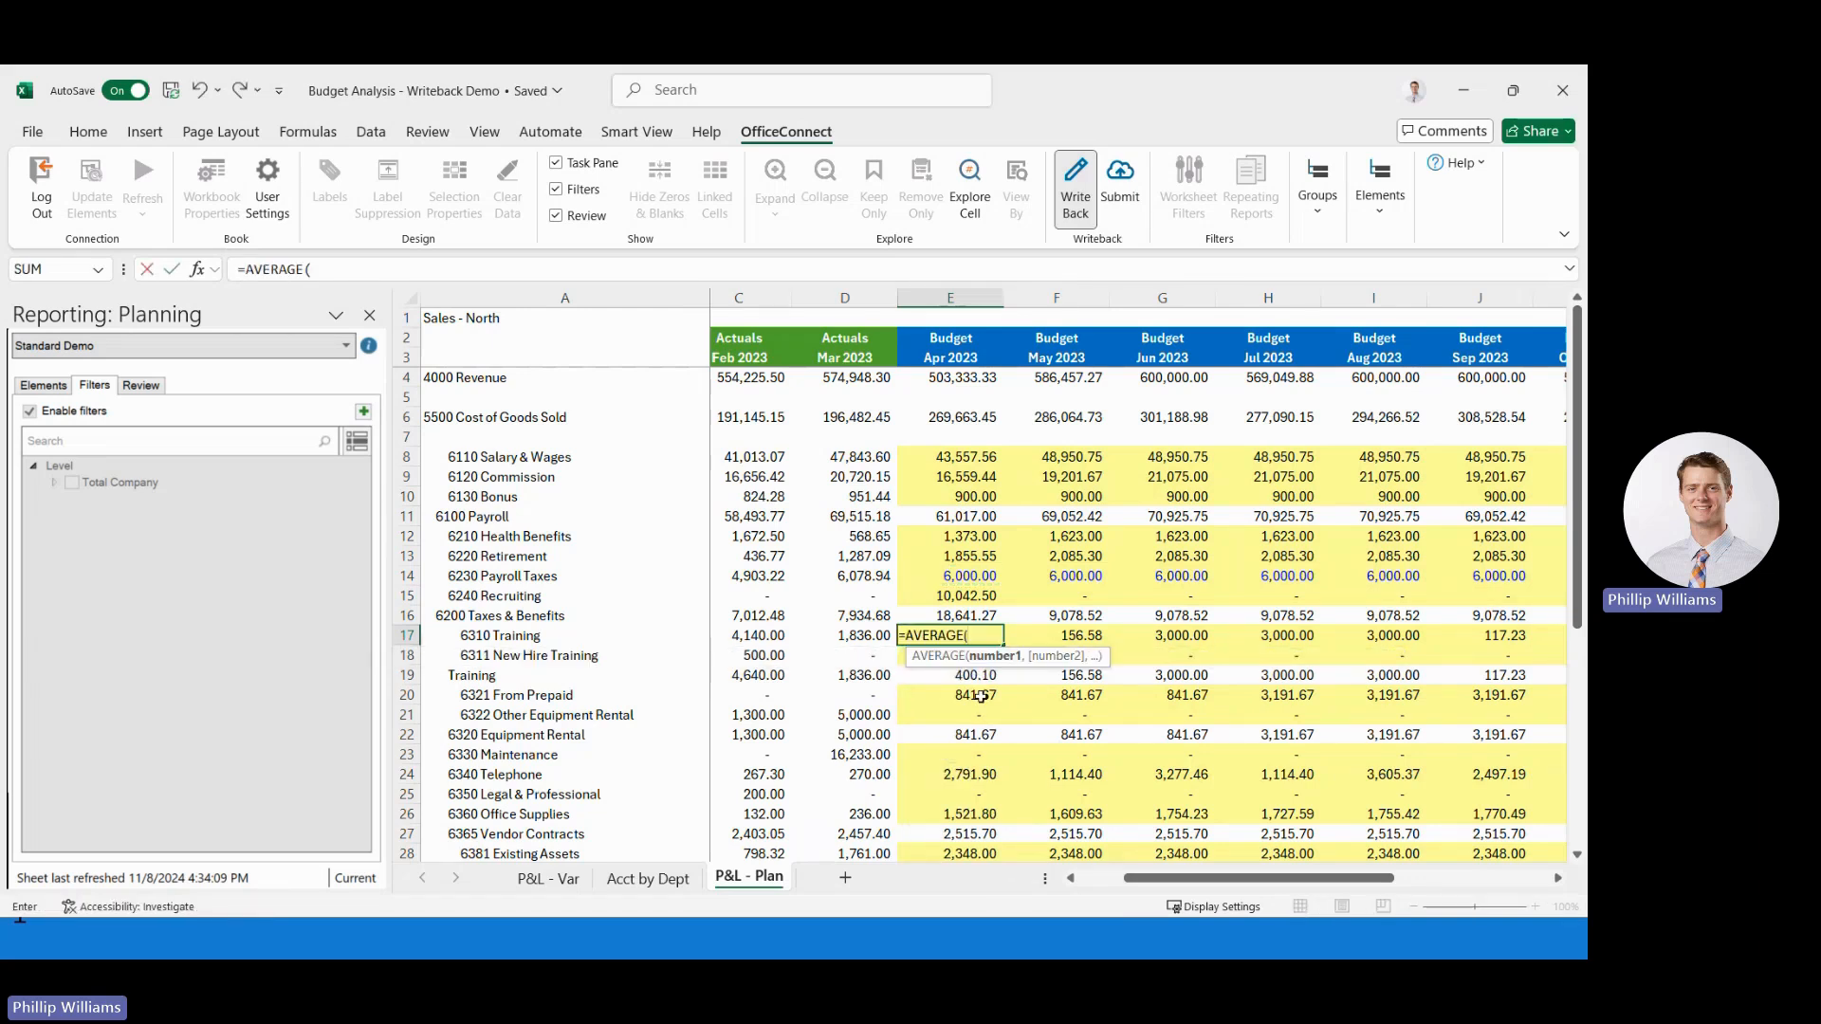
{"action": "left_click_drag", "start_coordinate": [867, 641], "coordinate": [789, 635]}
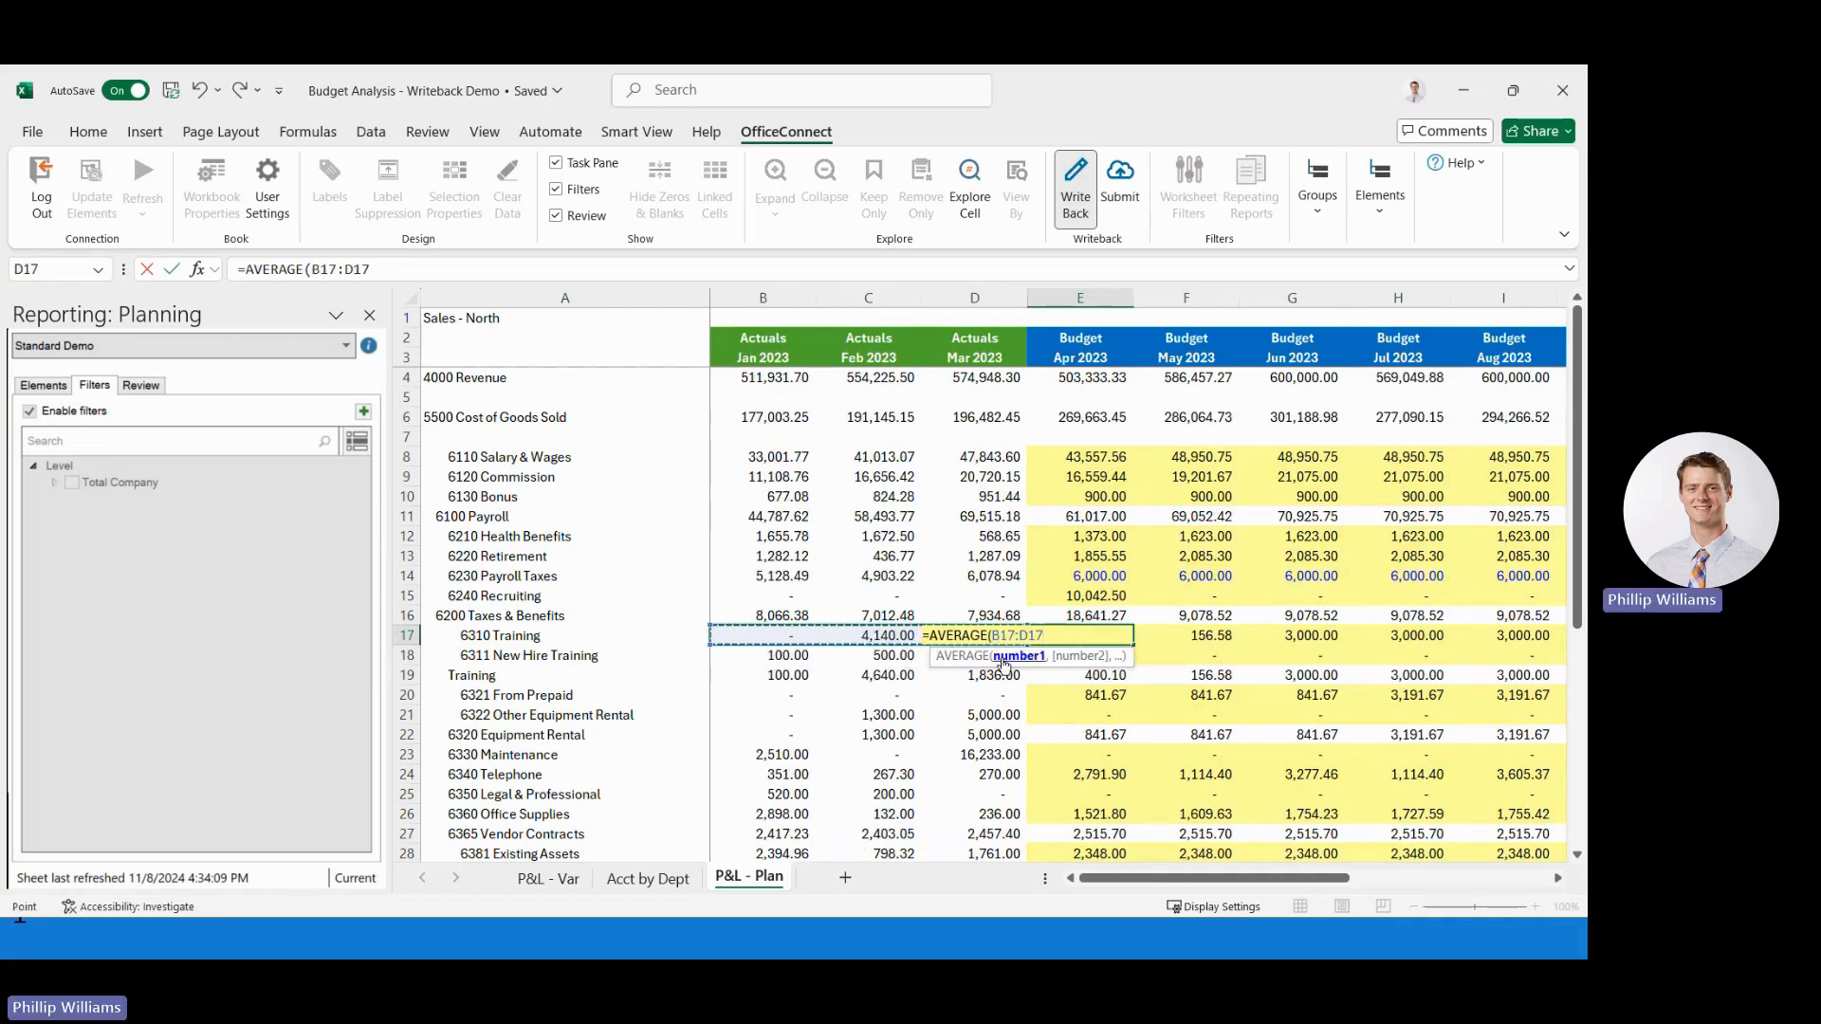
{"action": "key", "text": "F4"}
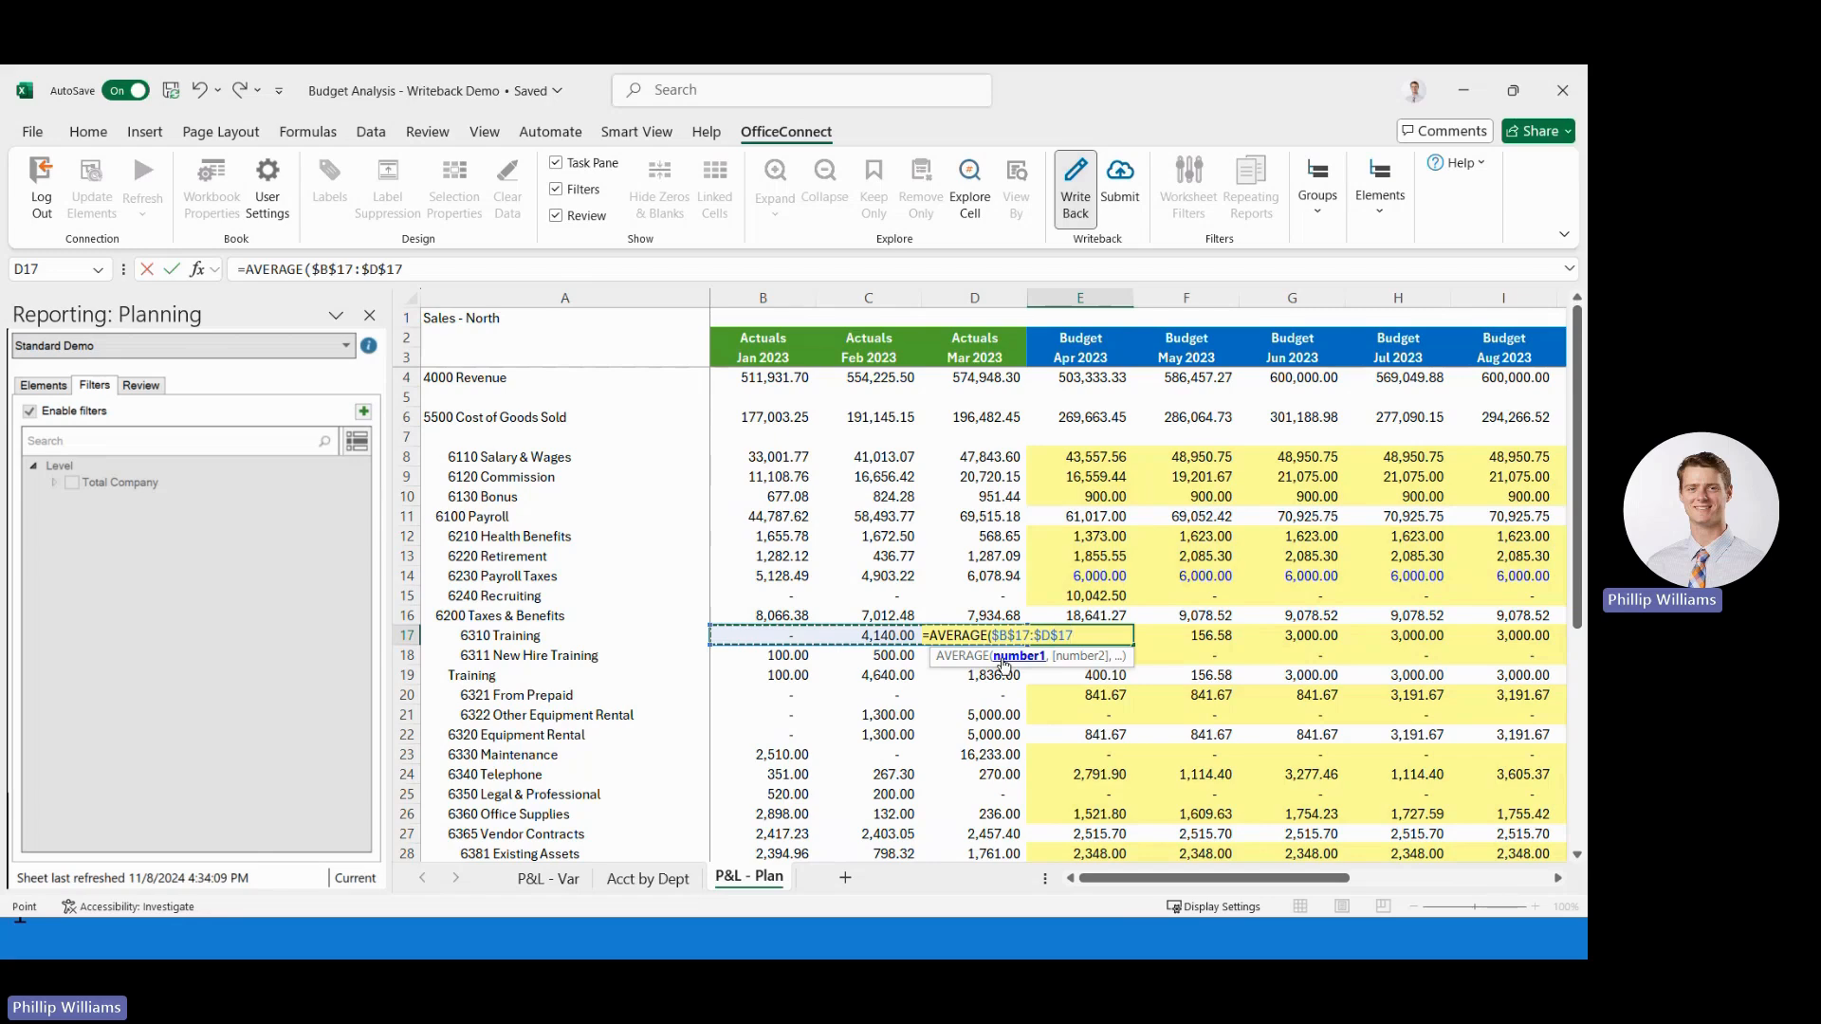
{"action": "key", "text": "ctrl+Return"}
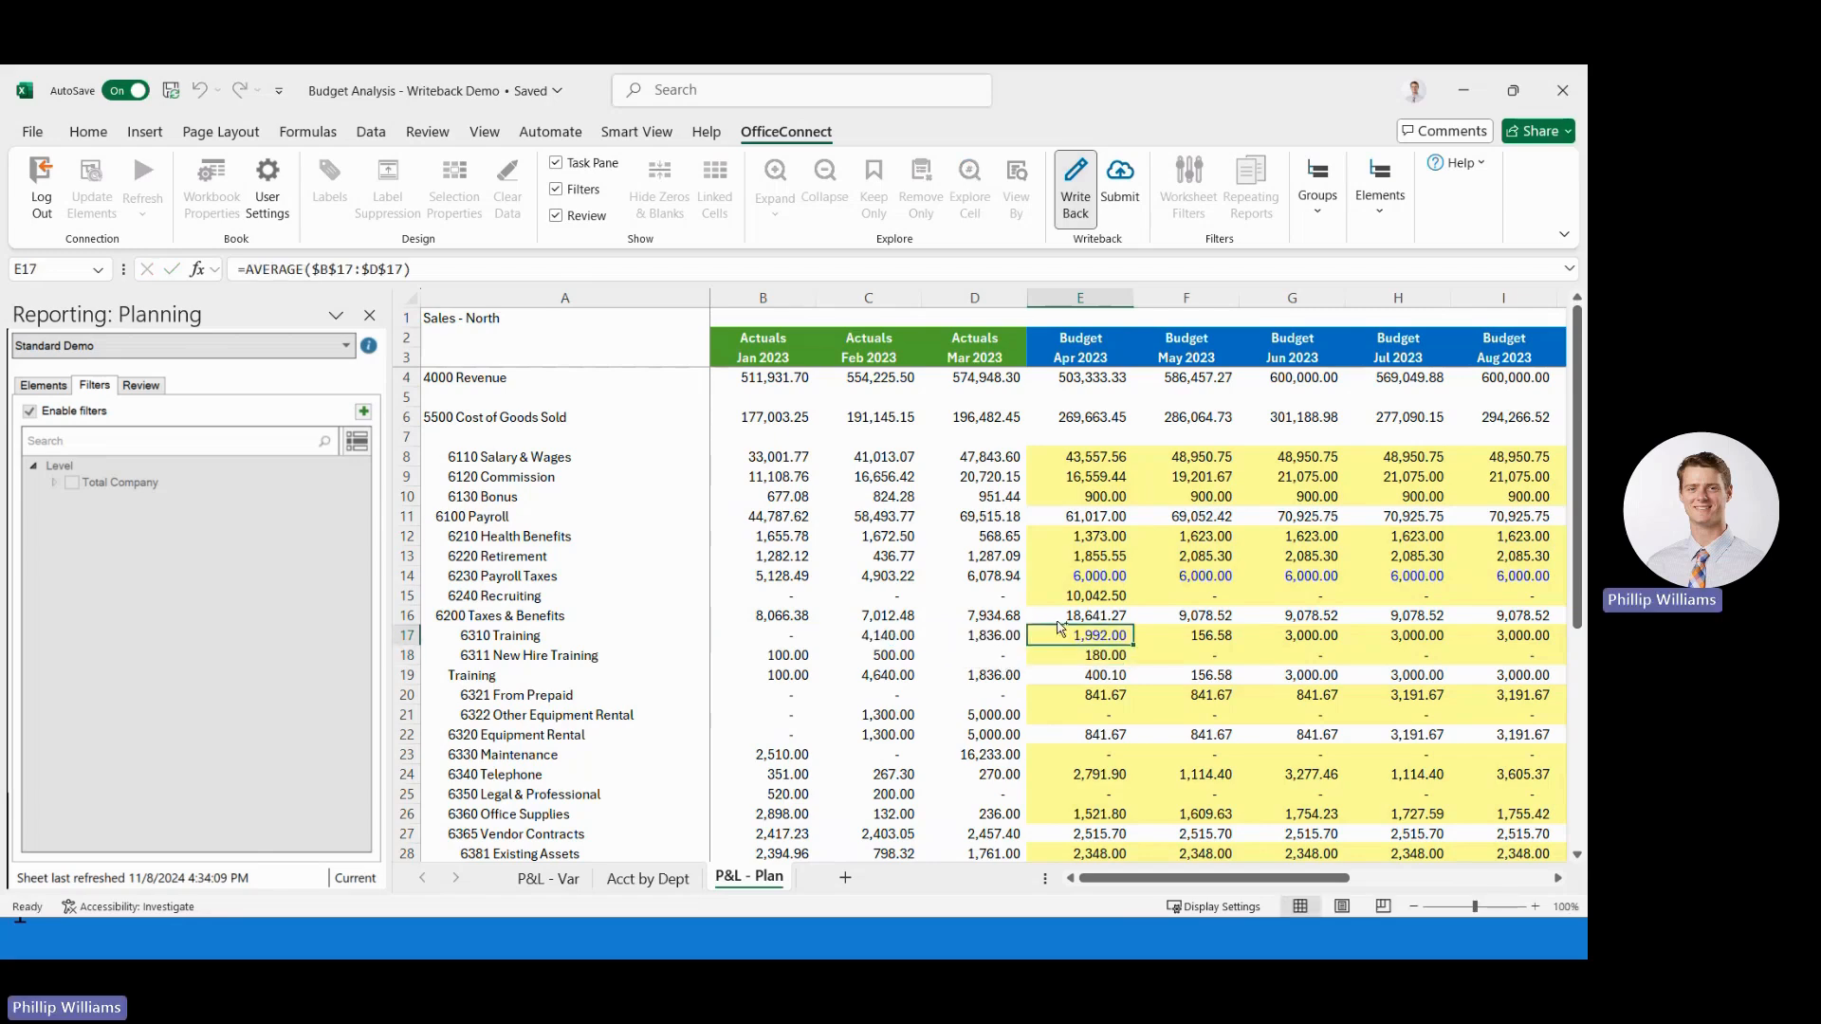
- Copy the April 6310 Training average formula across the May to December 2023 budget months
{"action": "key", "text": "ctrl+c"}
{"action": "left_click_drag", "start_coordinate": [1177, 634], "coordinate": [1304, 635]}
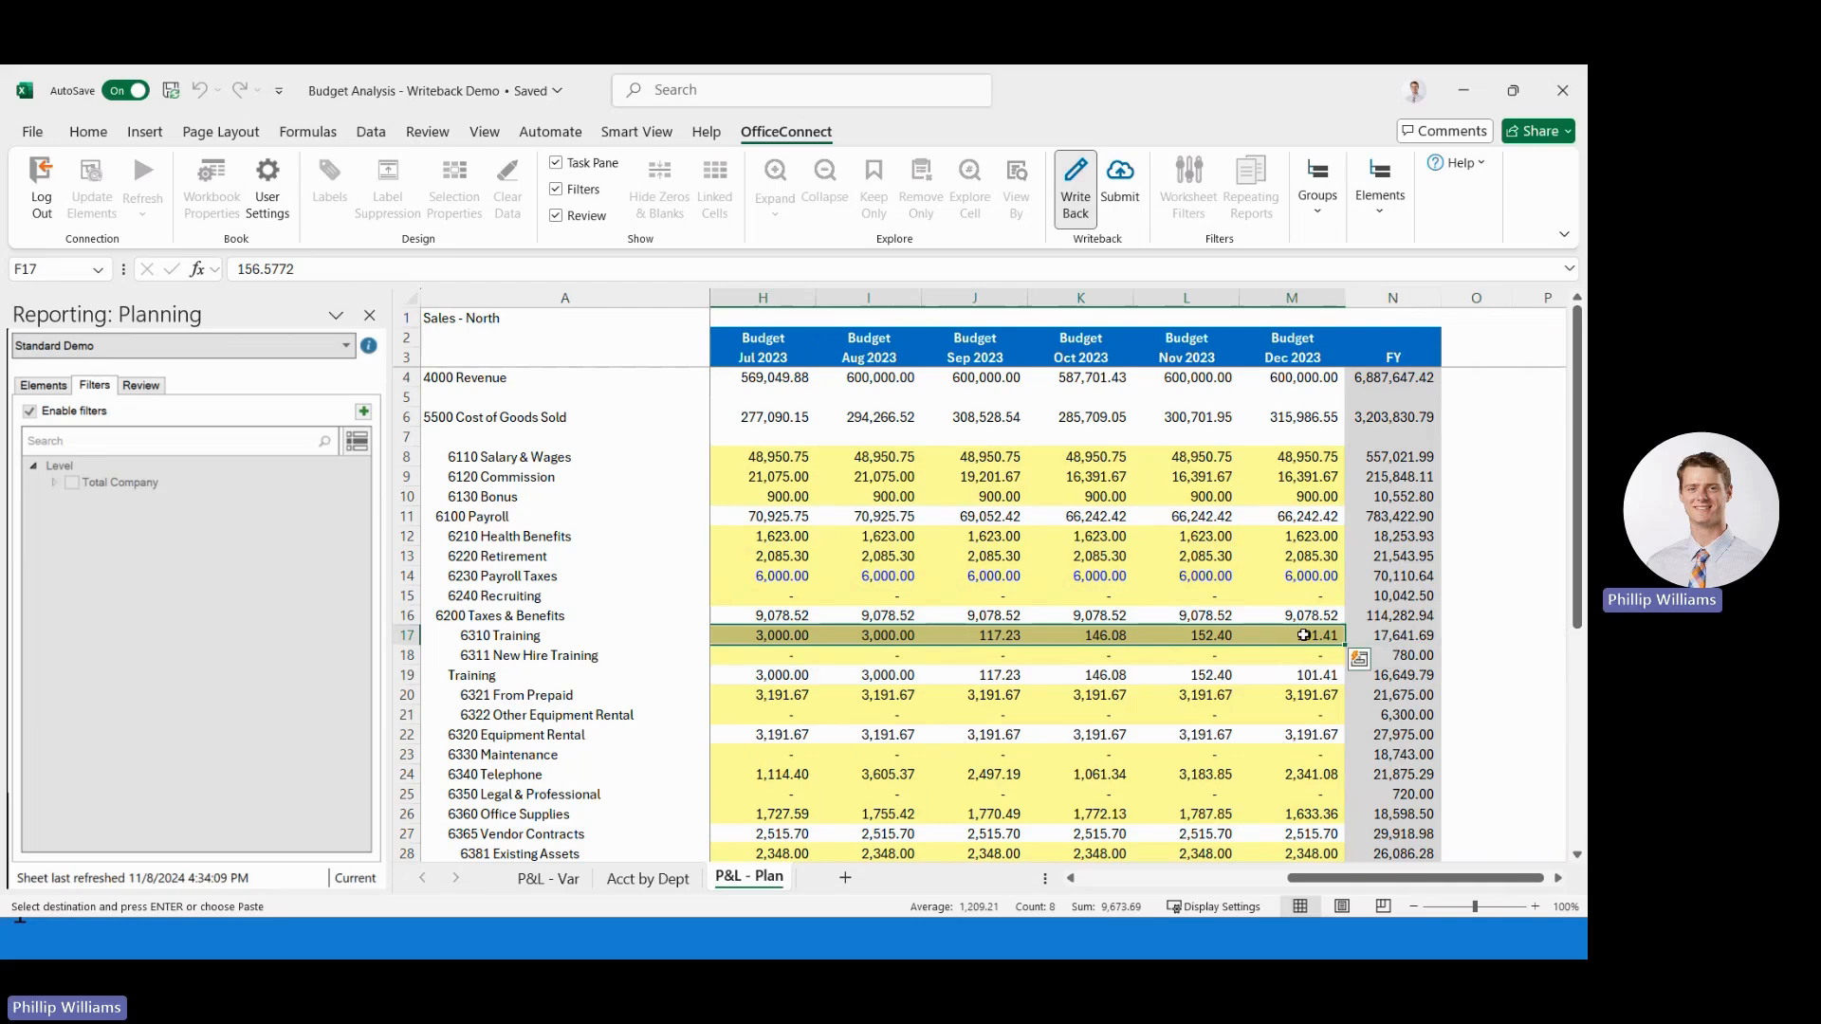
{"action": "key", "text": "ctrl+v"}
{"action": "left_click_drag", "start_coordinate": [1371, 880], "coordinate": [1144, 901]}
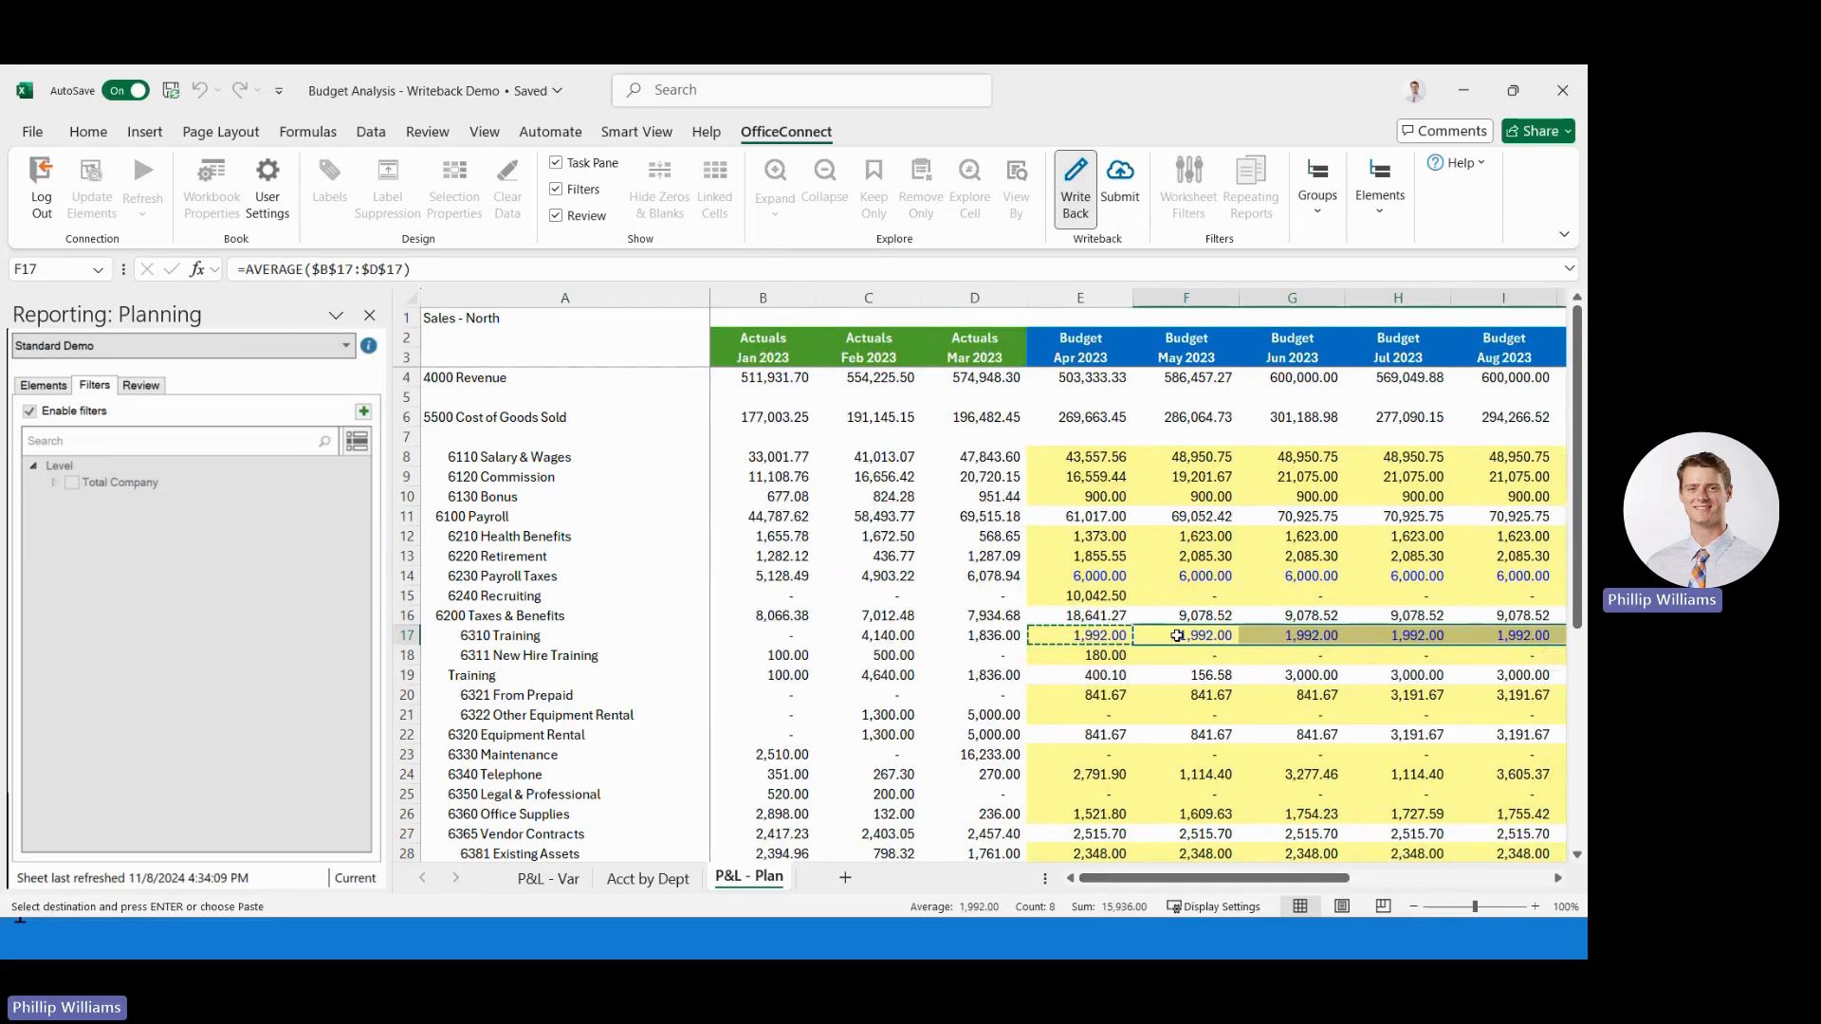
- Submit the changed budget figures to Planning and turn off Write Back
{"action": "left_click", "coordinate": [1122, 183]}
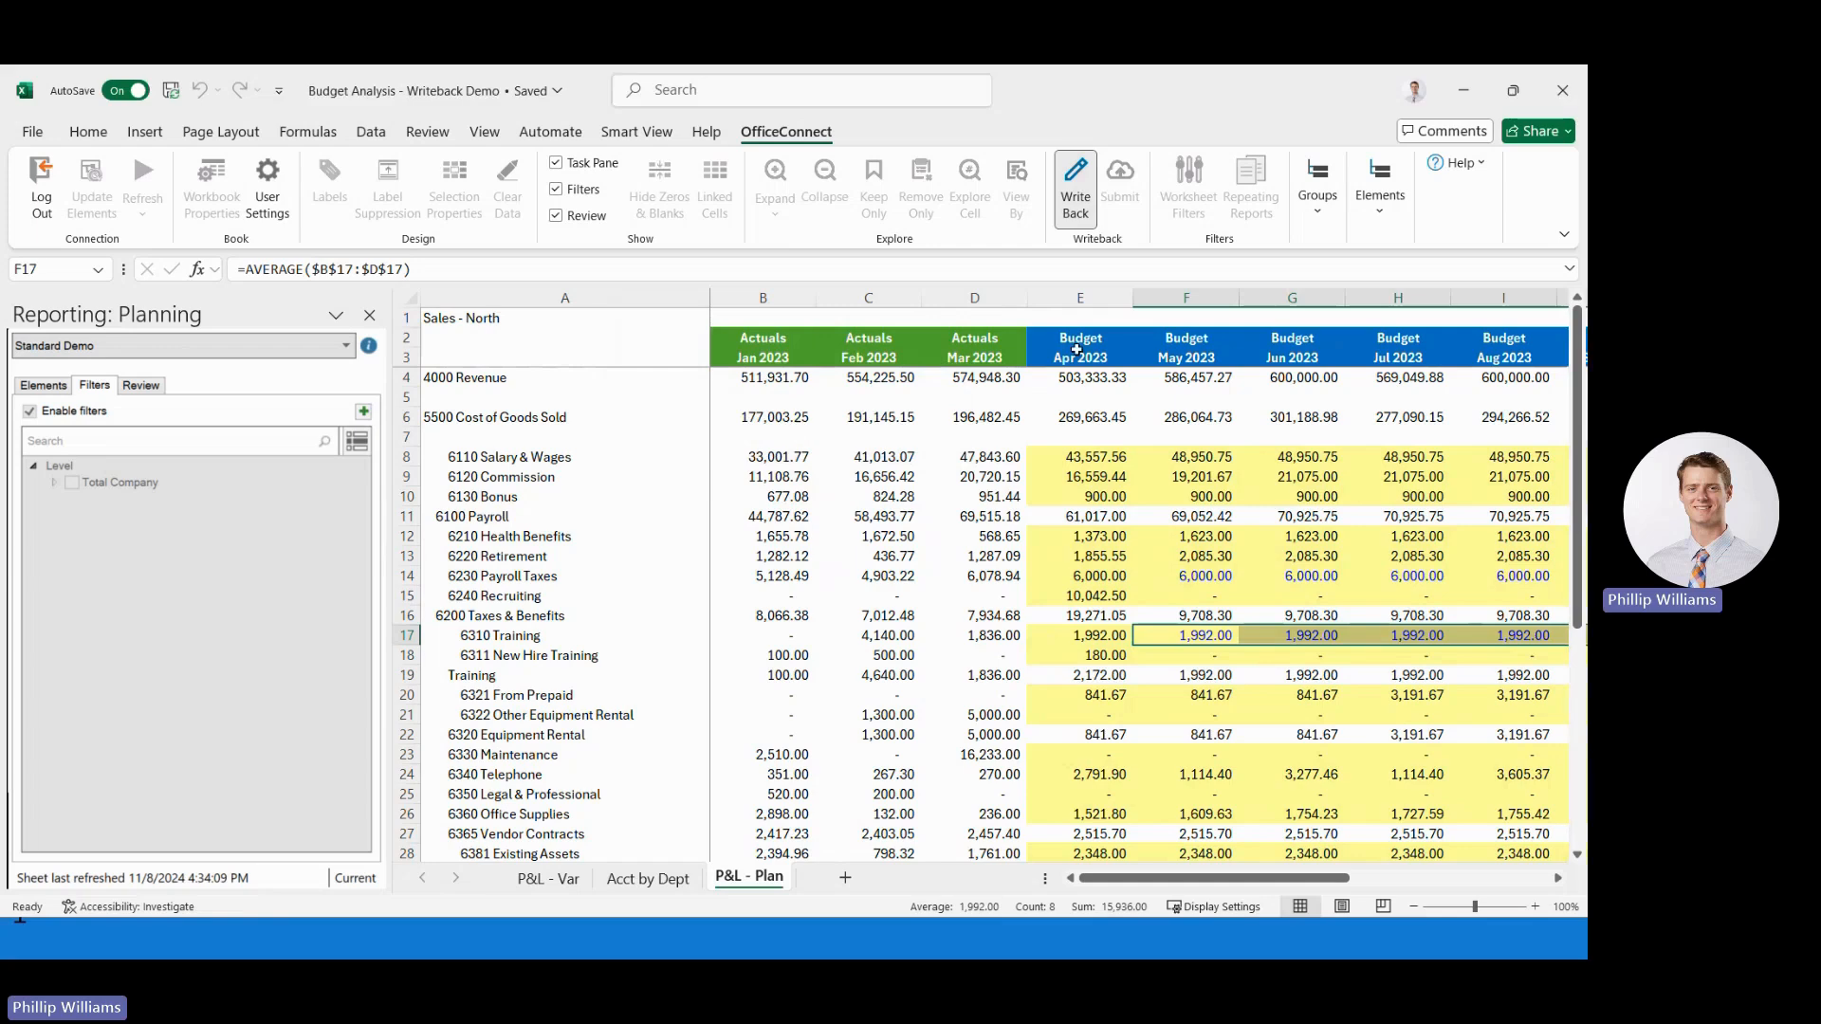
{"action": "left_click", "coordinate": [1076, 194]}
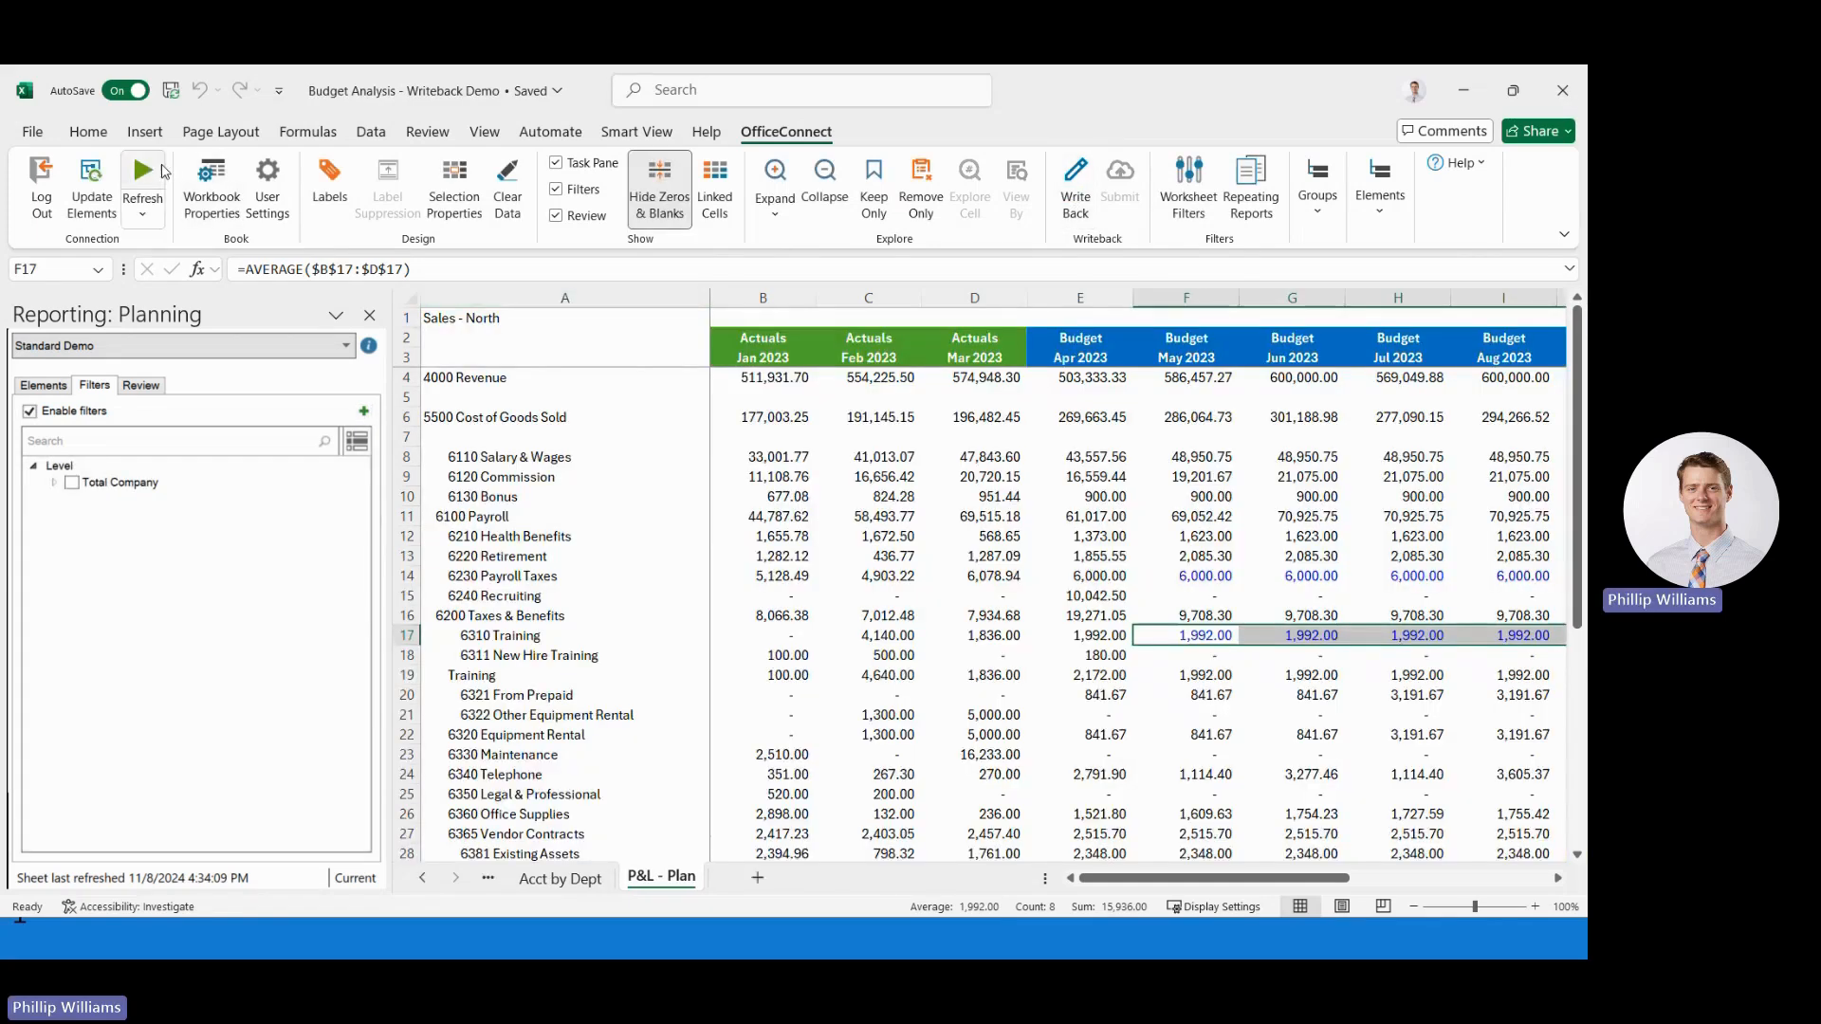